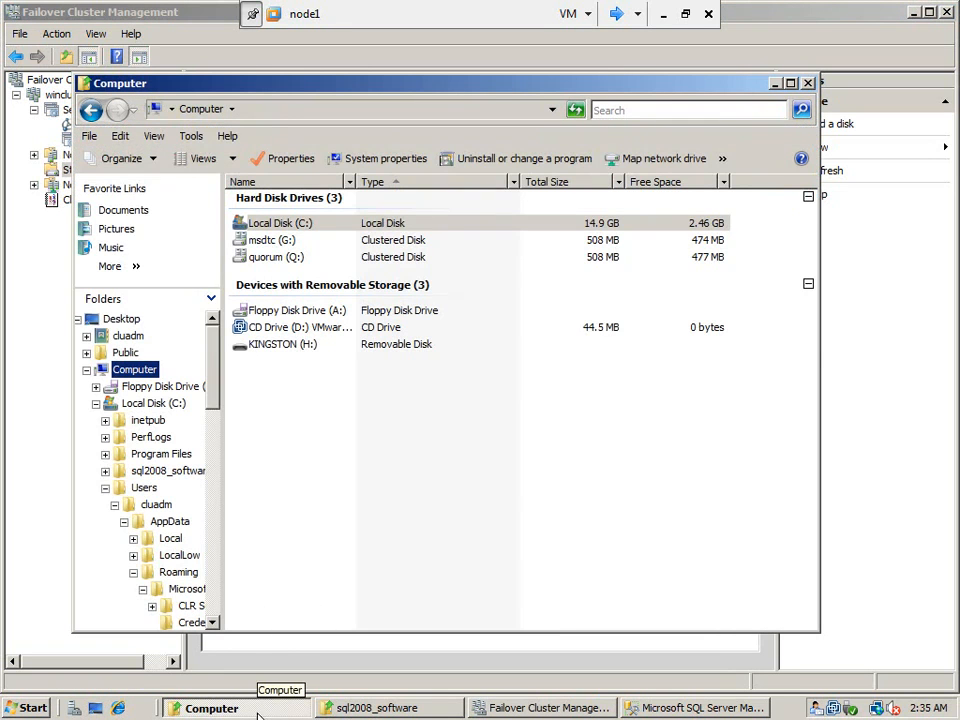
Switch to the node2 virtual machine and list its drives in the file explorer.
left_click(615, 22)
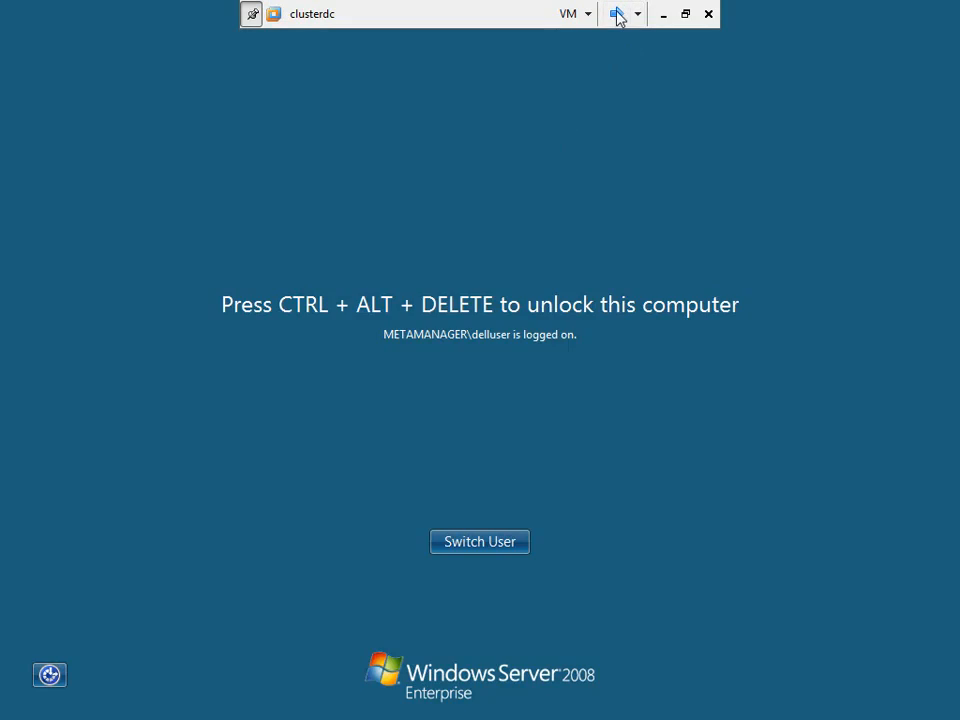
left_click(617, 17)
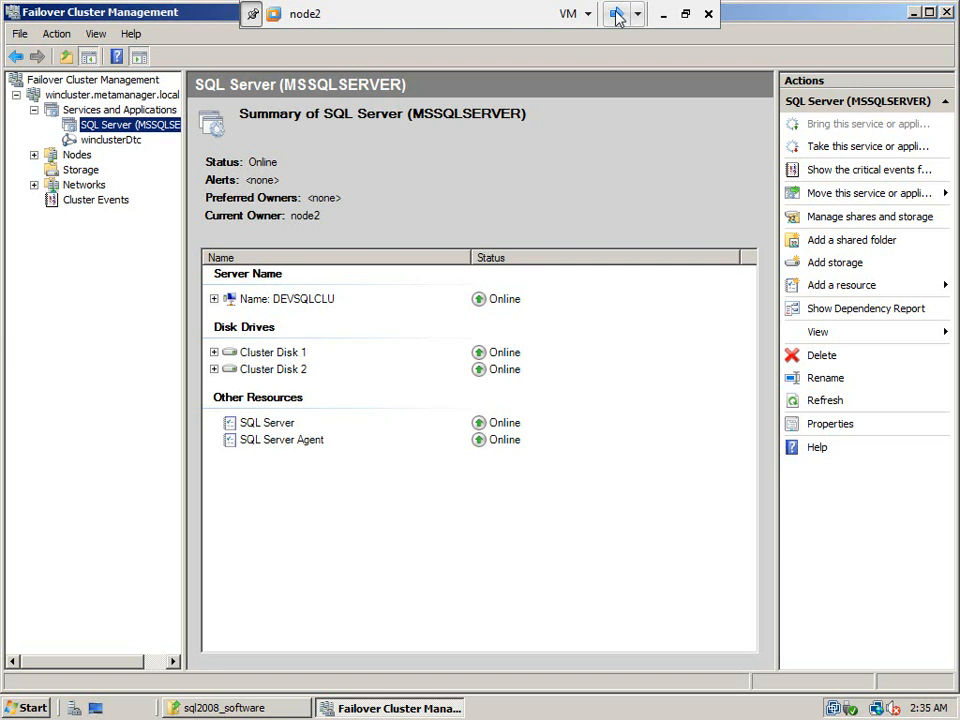
left_click(200, 713)
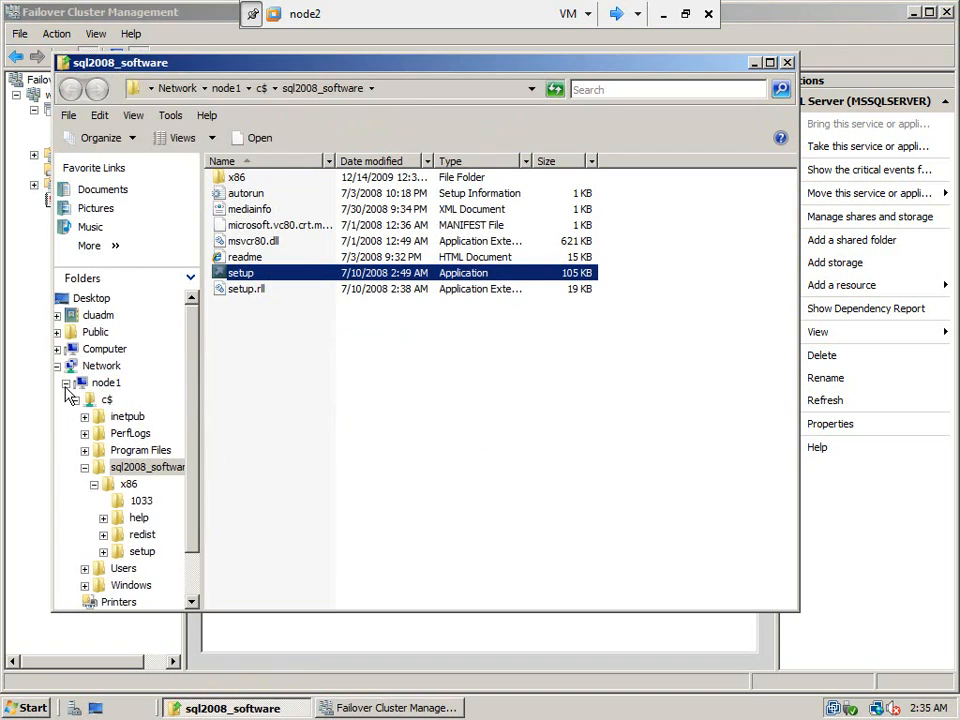
left_click(65, 385)
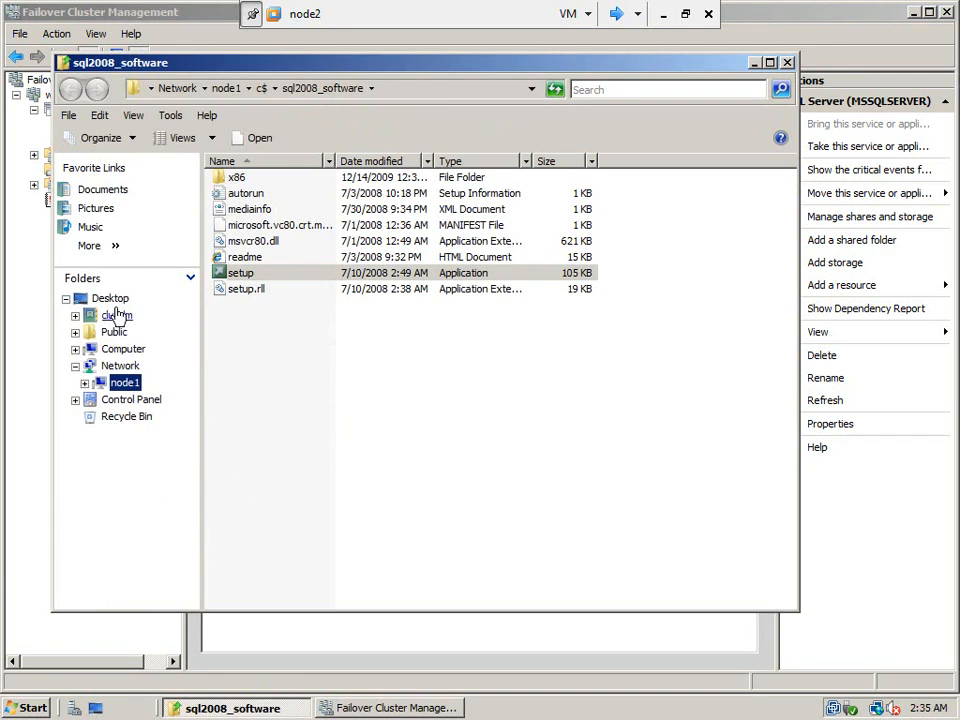
left_click(123, 349)
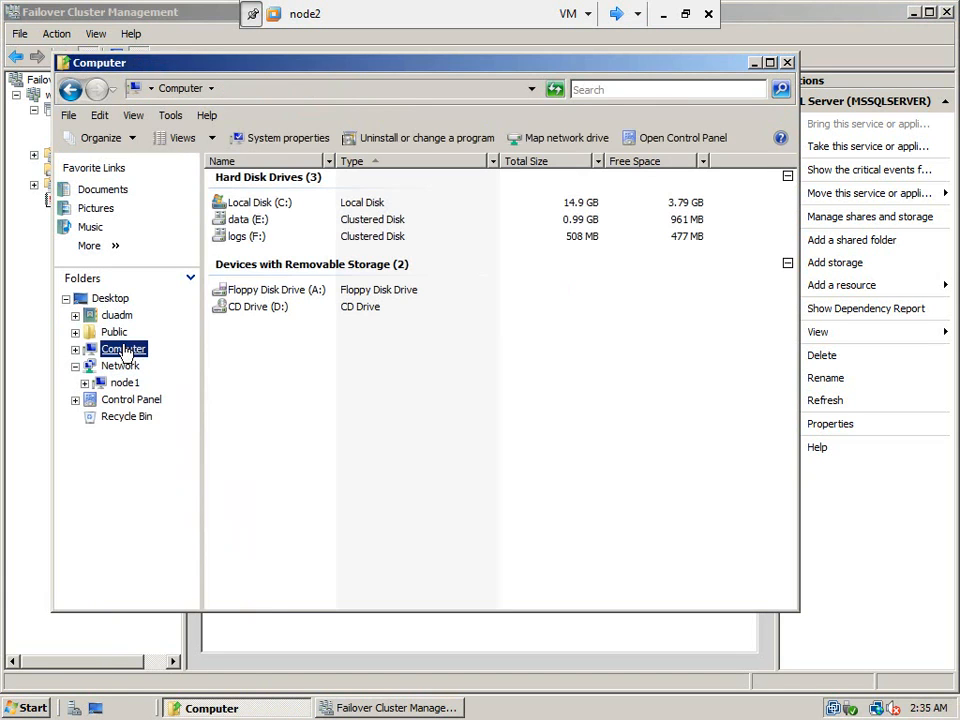
Examine the contents of the logs (F:) and data (E:) drives, including the Cluster folder on F:.
double_click(240, 242)
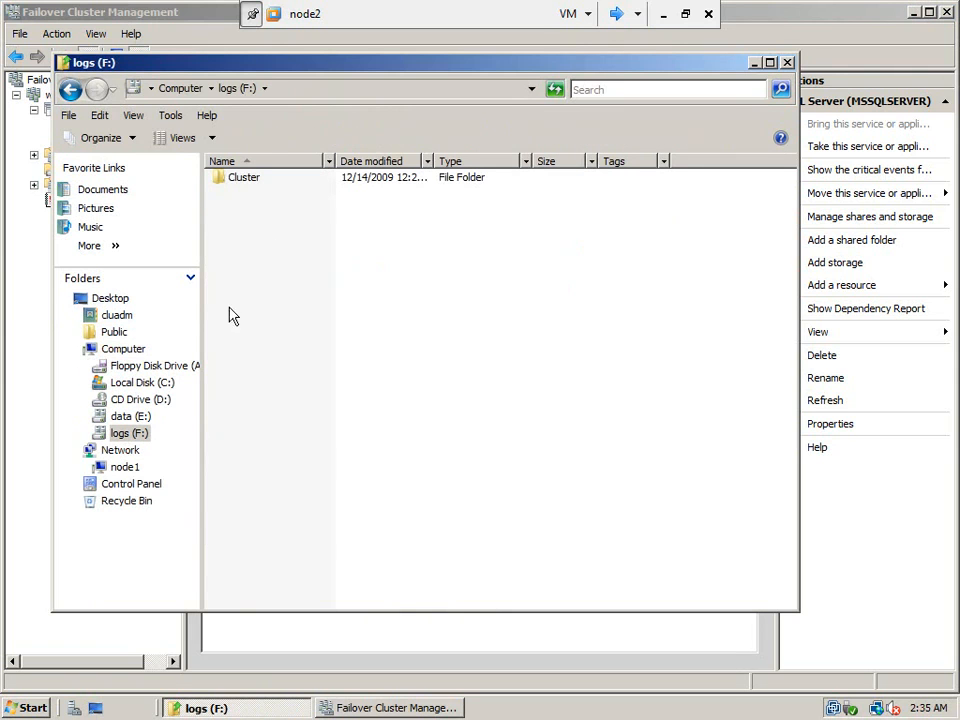
left_click(130, 414)
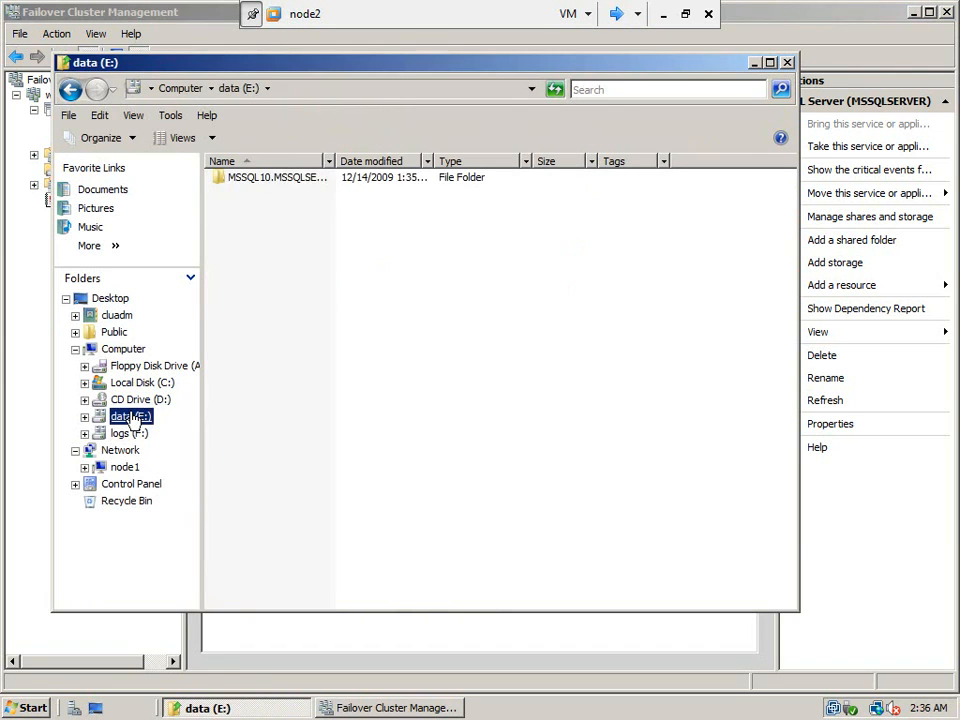
left_click(131, 434)
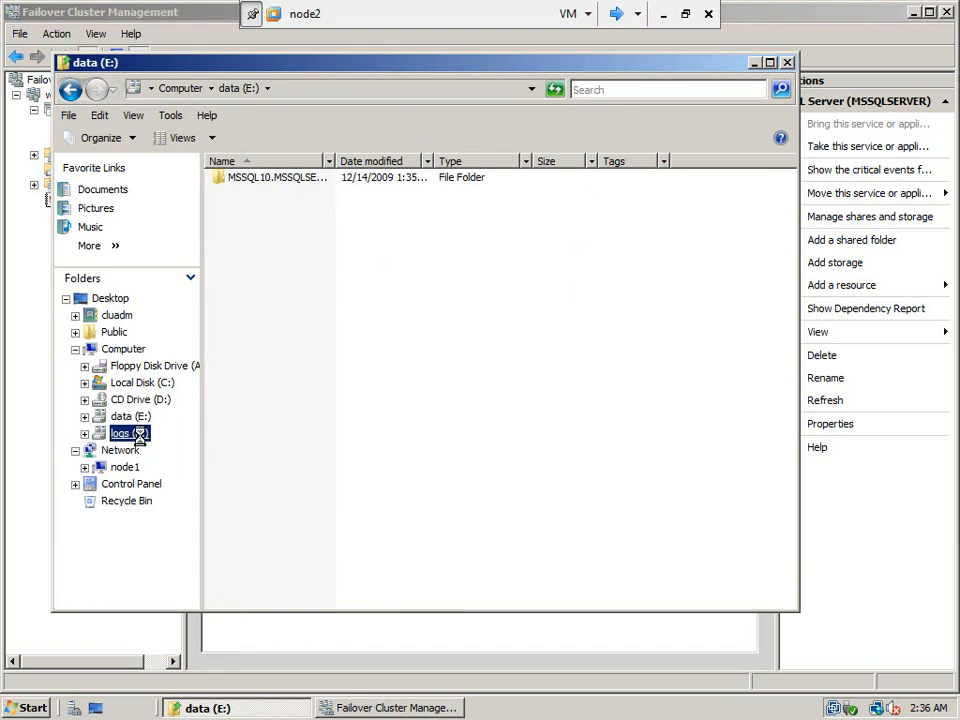
double_click(253, 182)
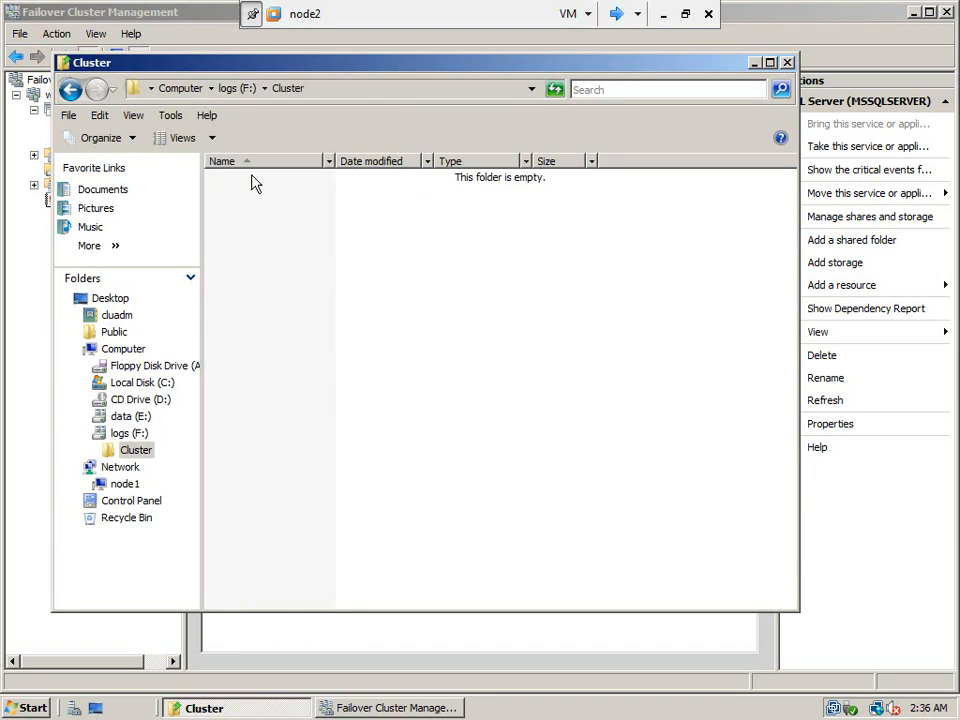
left_click(71, 90)
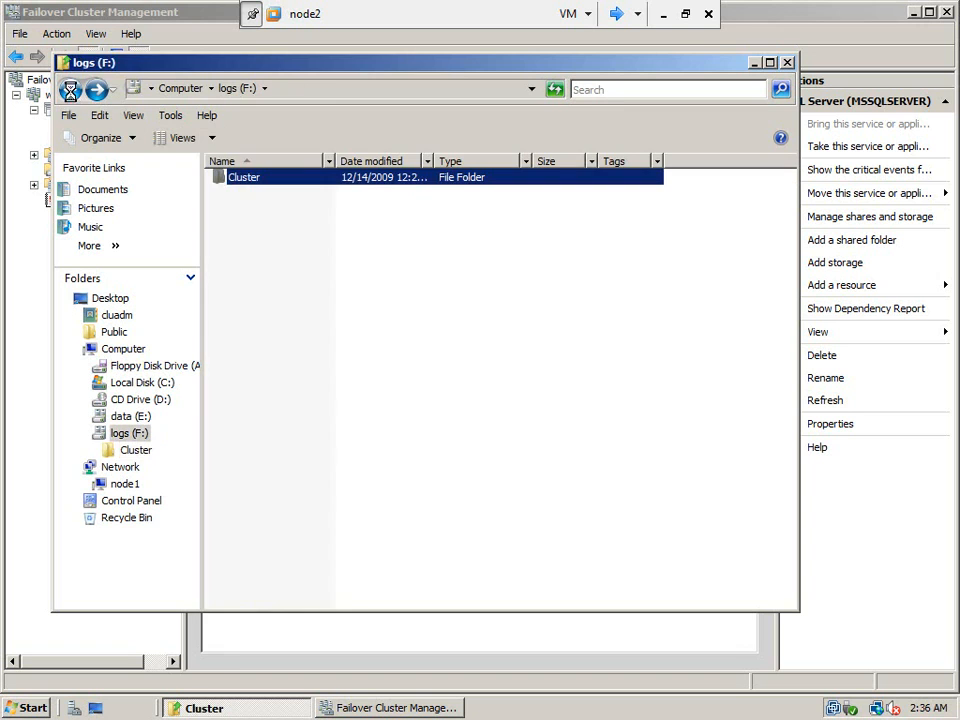
Check the Storage summary in Failover Cluster Management on node1, and return to node2.
left_click(617, 14)
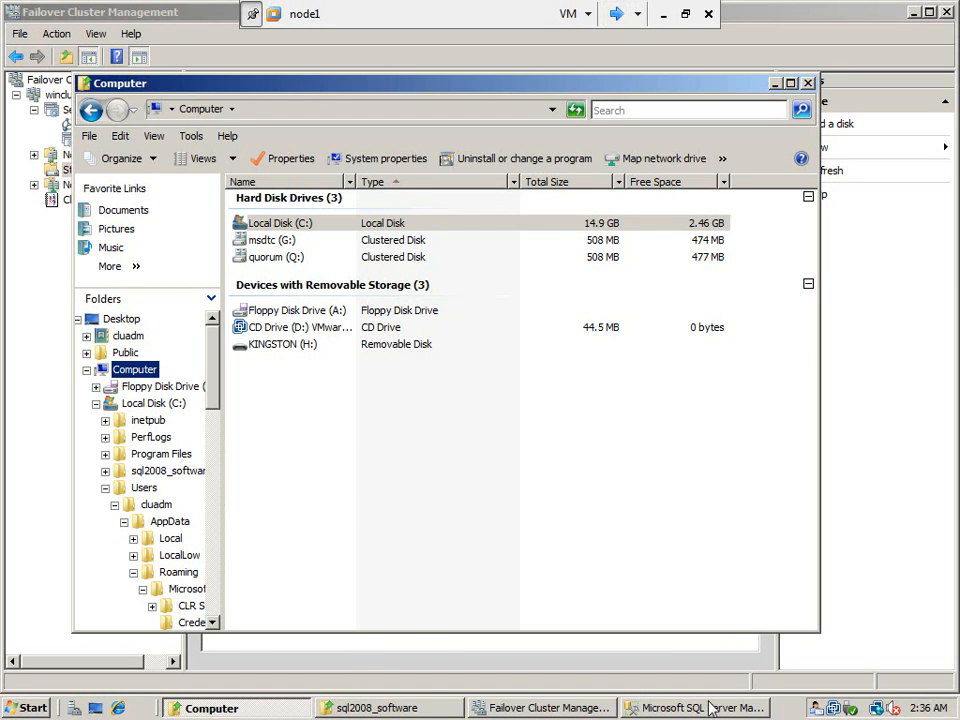
left_click(603, 708)
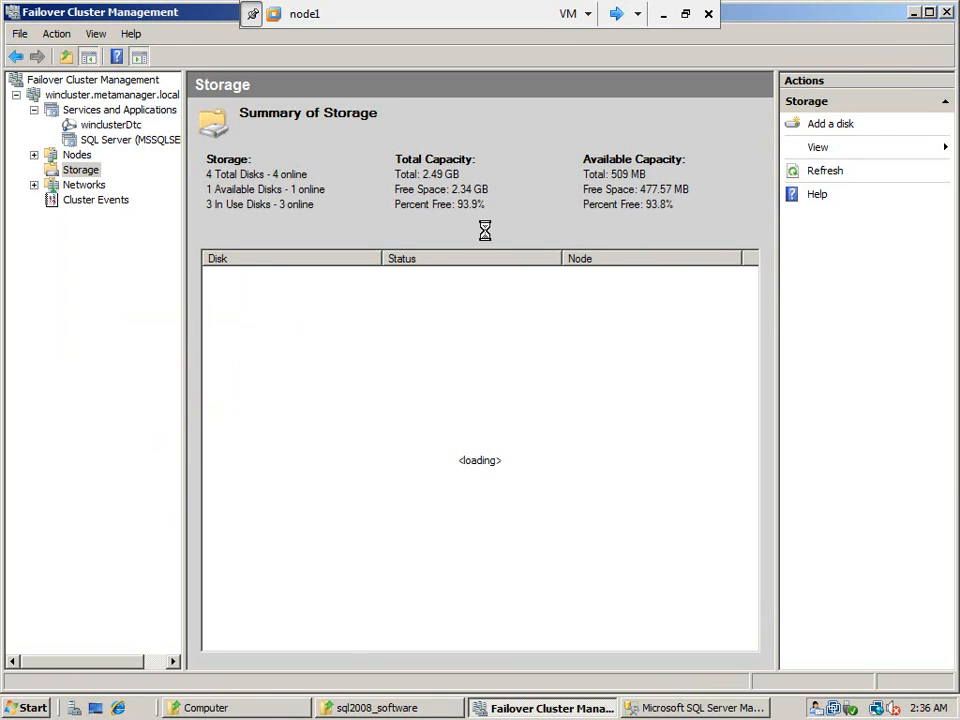
left_click(617, 14)
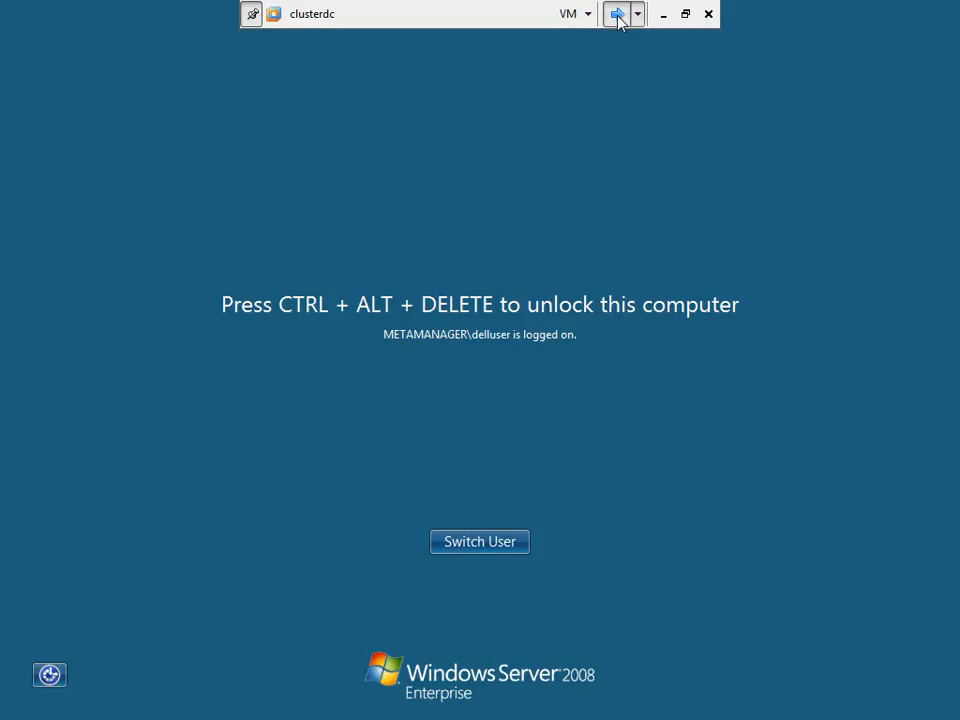
left_click(617, 14)
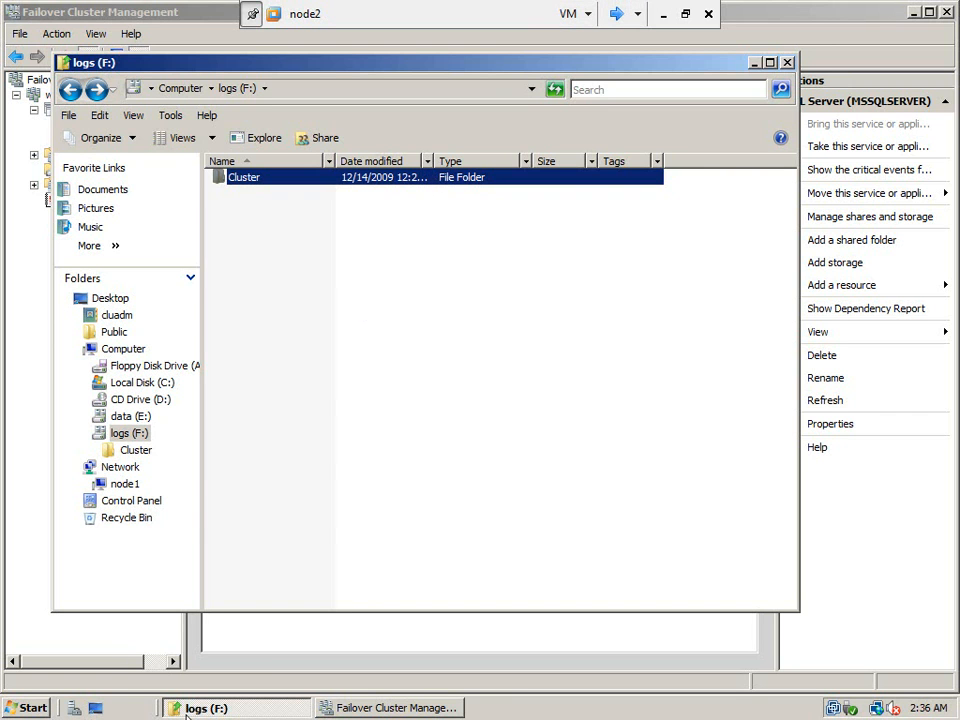
Review the cluster's Storage and the SQL Server (MSSQLSERVER) entry under Services and Applications in Failover Cluster Management on node2.
left_click(356, 708)
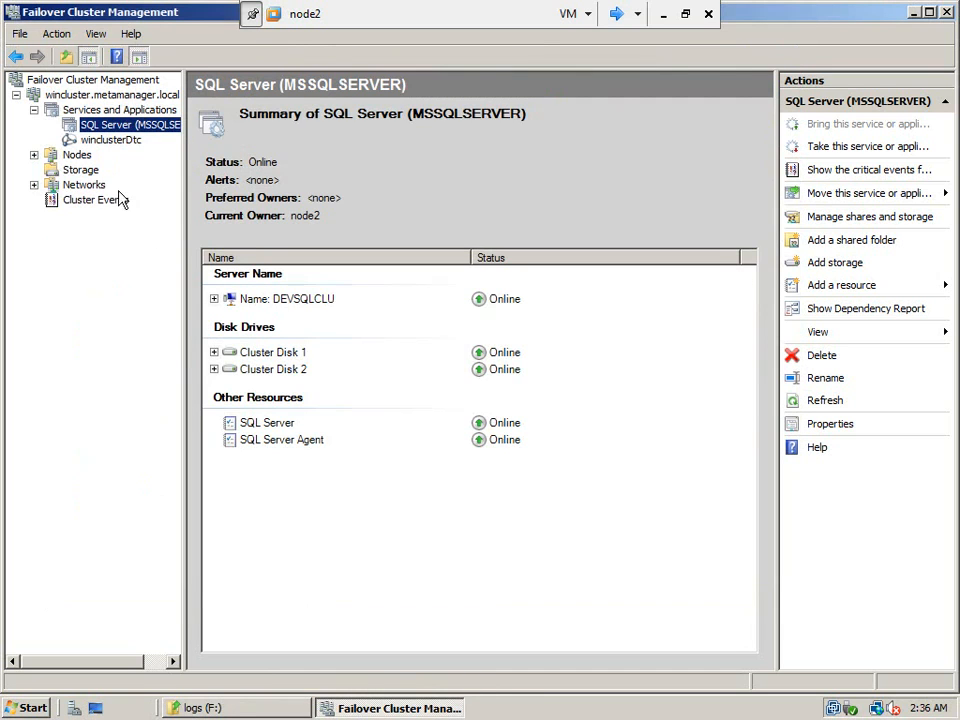
left_click(91, 172)
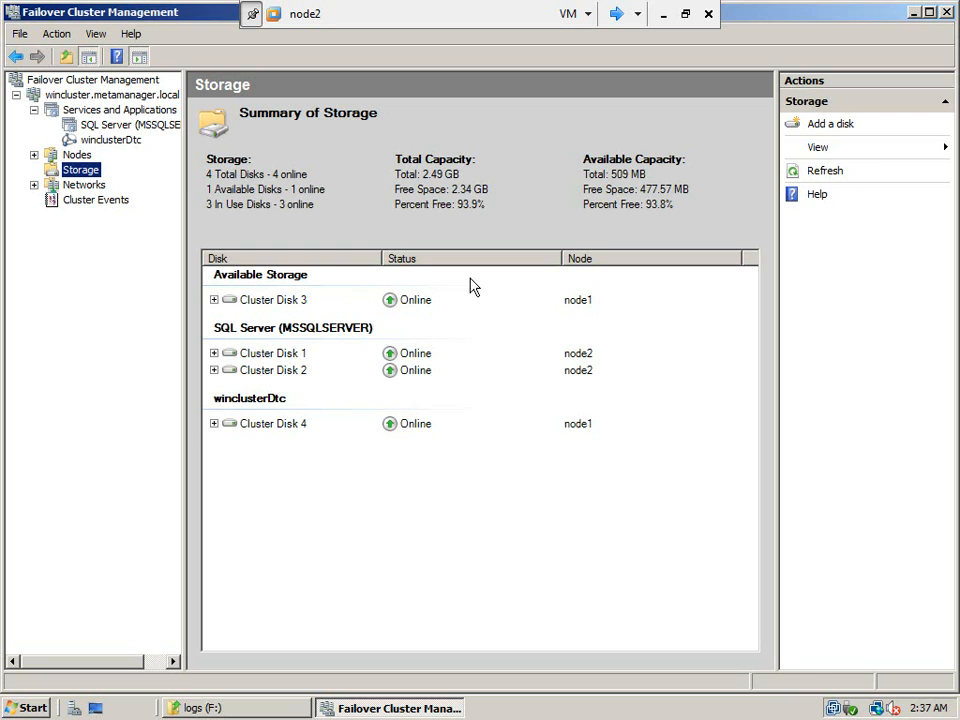
left_click(110, 112)
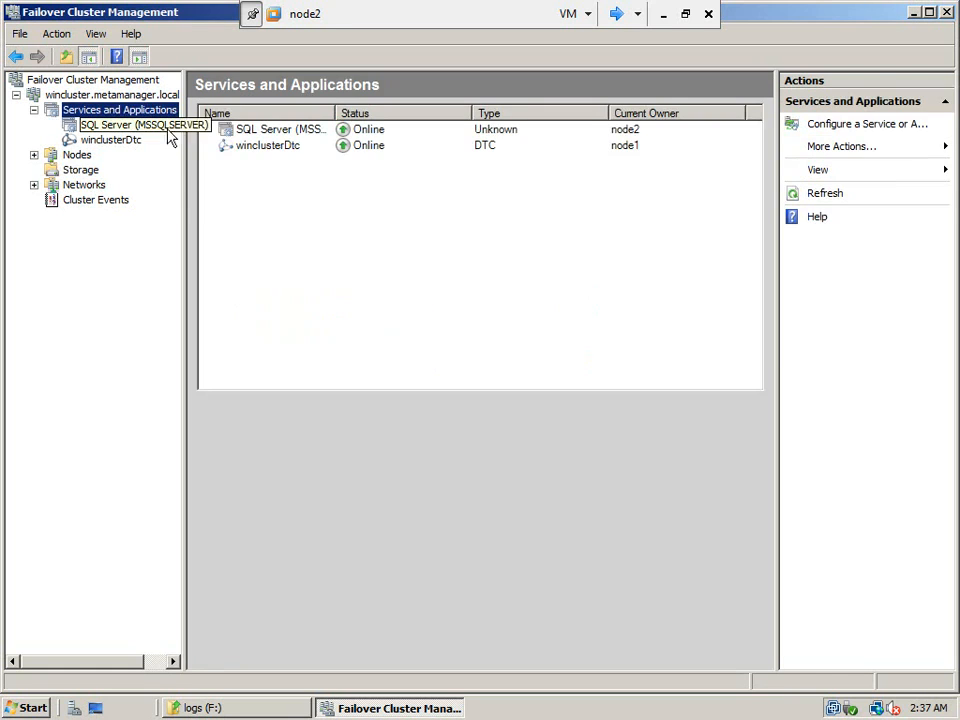
left_click(286, 132)
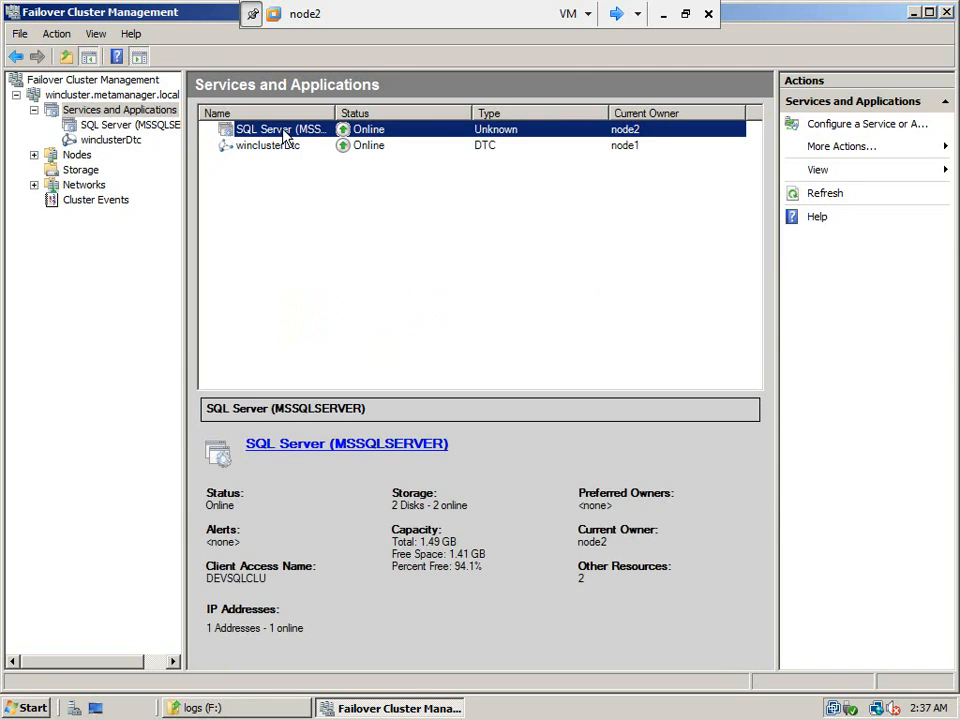
Open SQL Server Configuration Manager on node2 and list the SQL Server Services with a wider Name column.
left_click(12, 712)
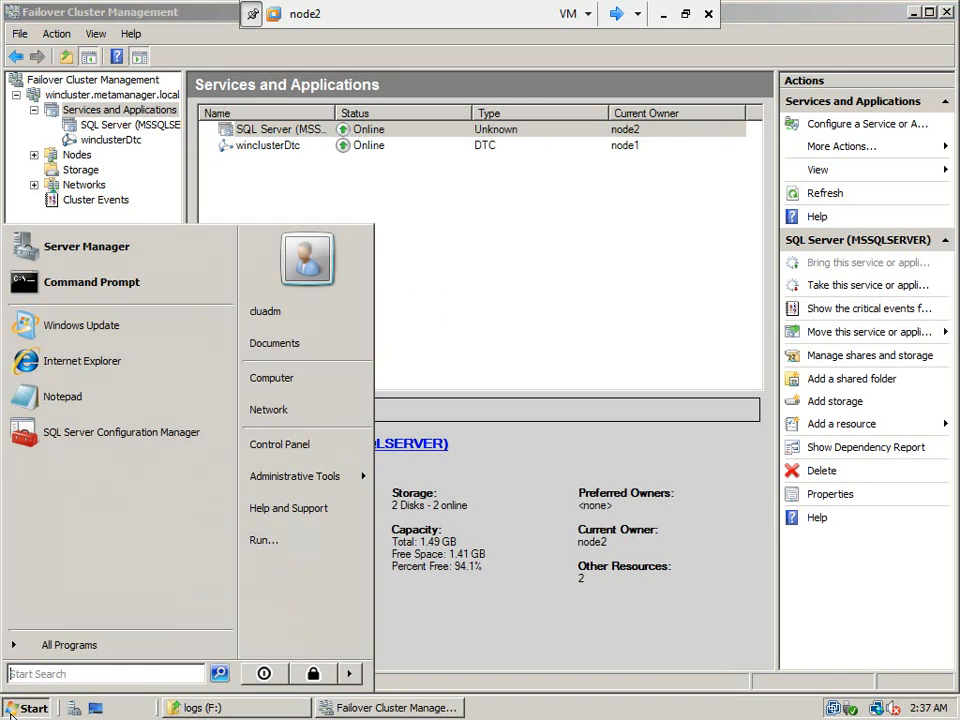
left_click(120, 440)
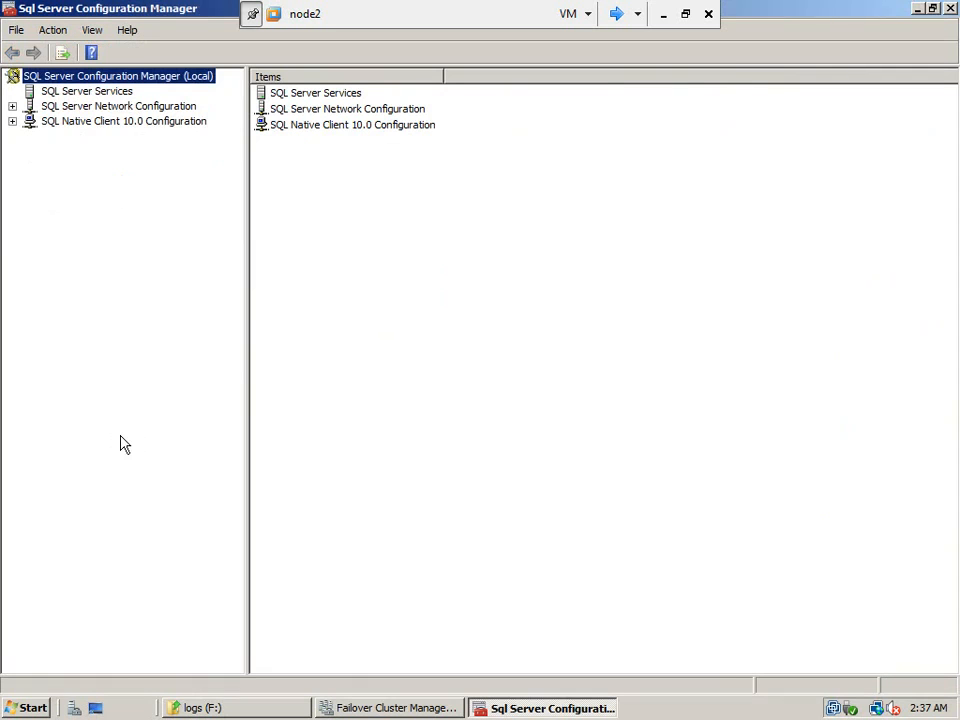
left_click(128, 93)
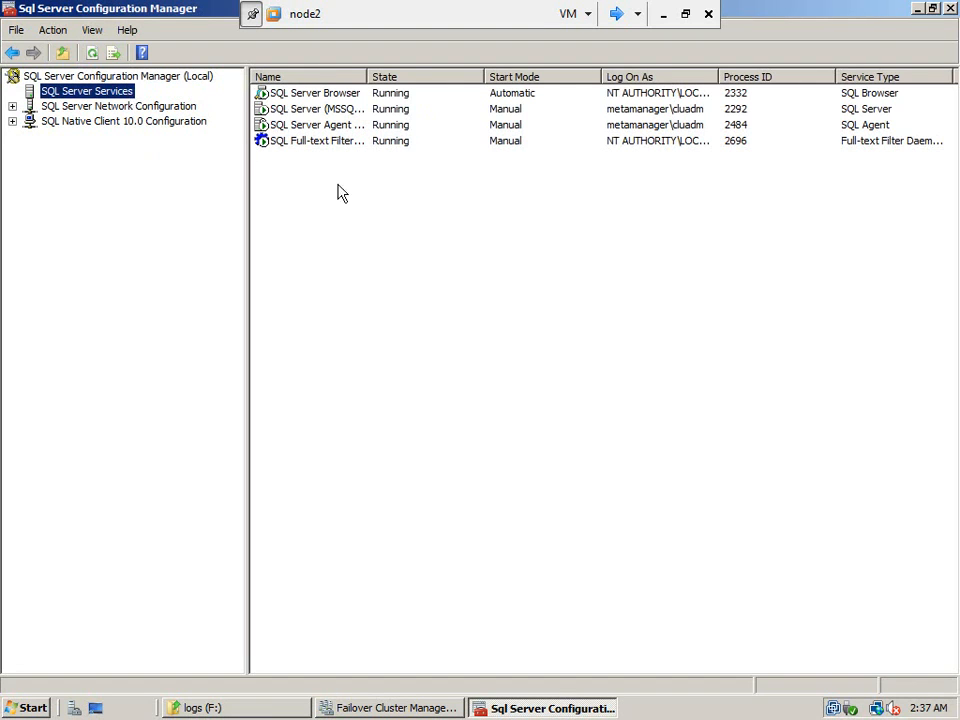
left_click_drag(367, 77, 441, 77)
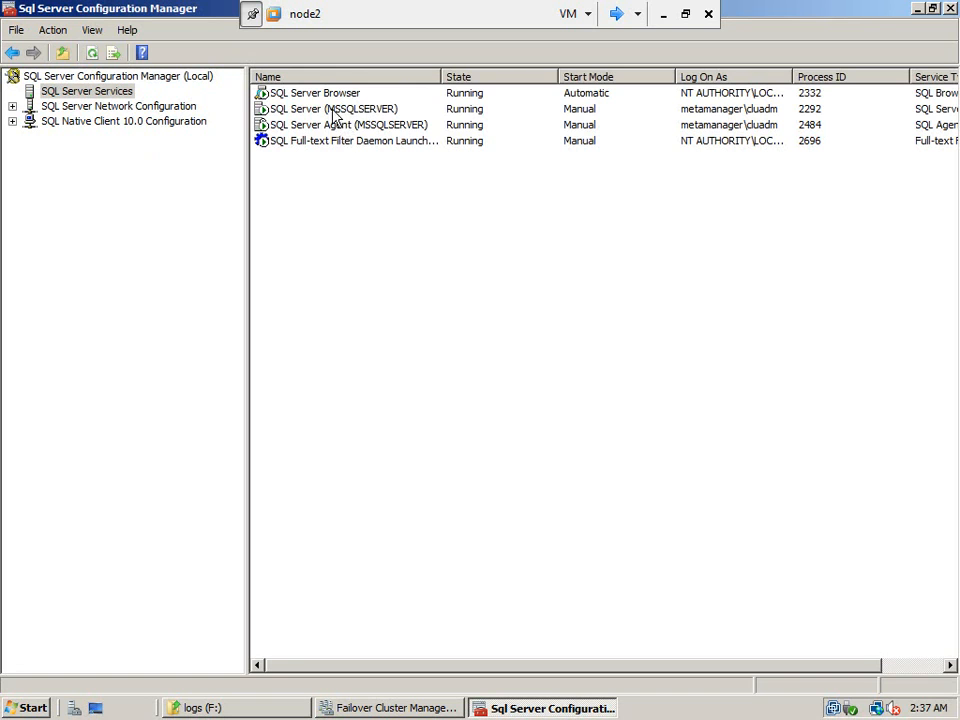
Switch to node1, open SQL Server Configuration Manager there and list its SQL Server Services.
left_click(617, 14)
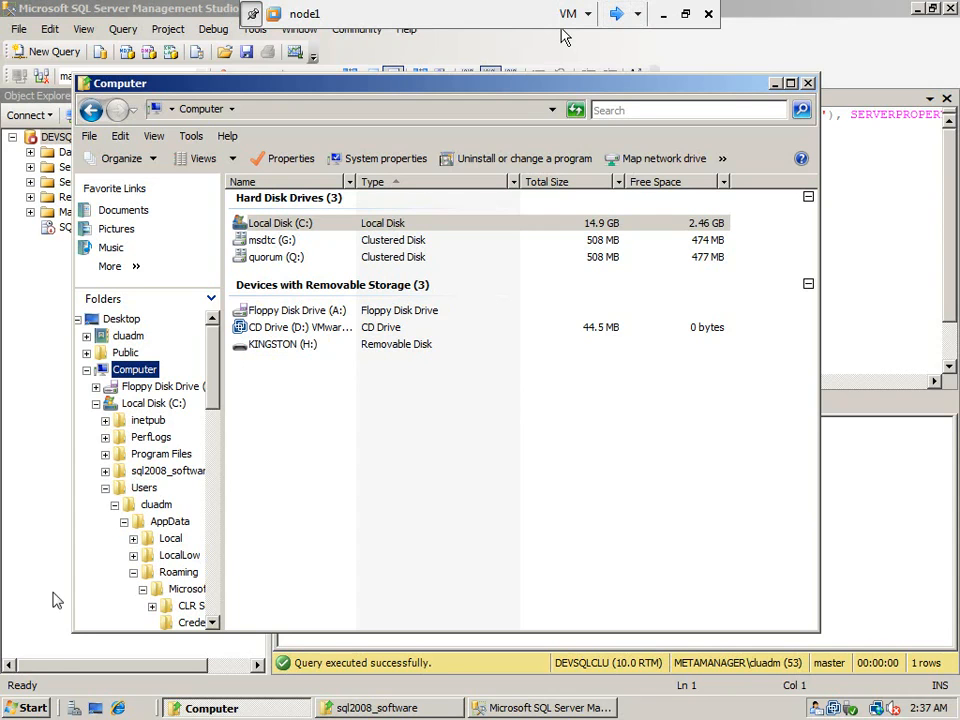
left_click(33, 708)
left_click(116, 469)
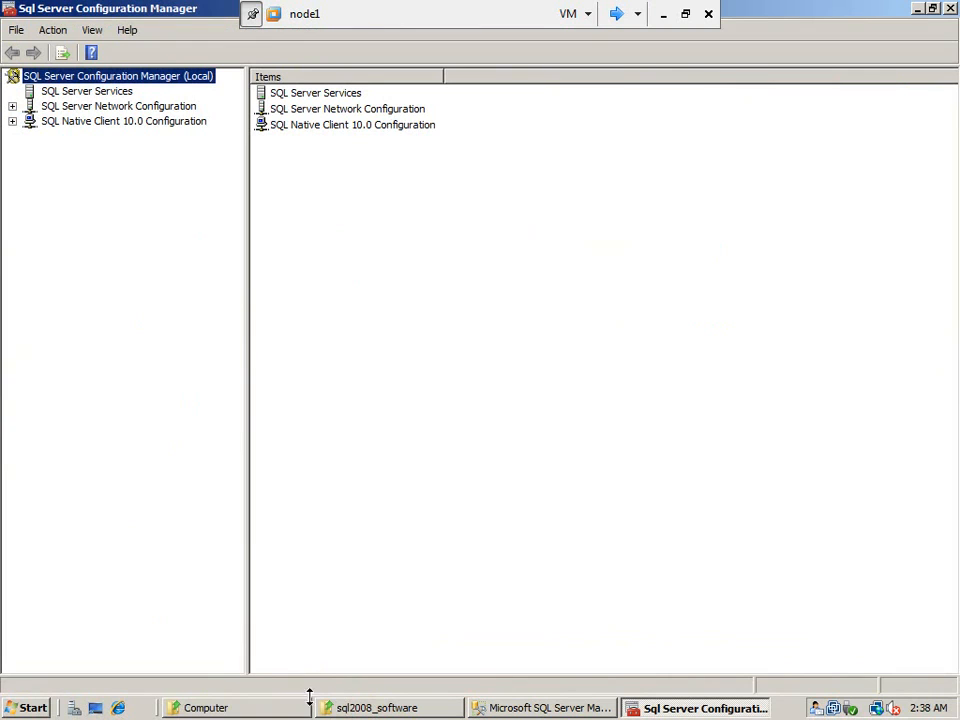
left_click(120, 92)
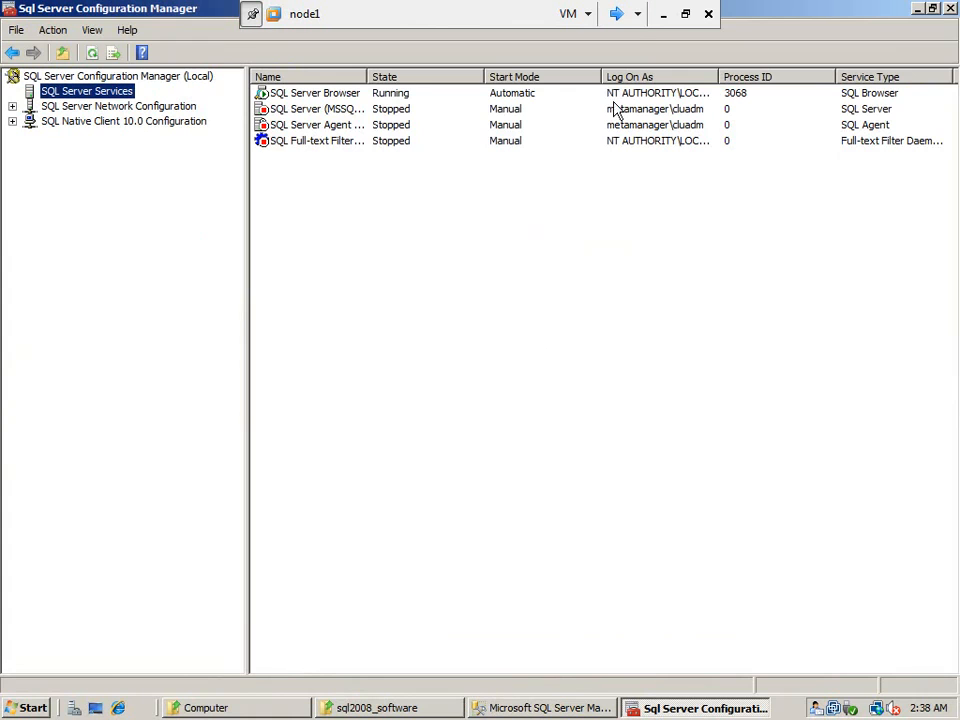
Switch to node2 and move the SQL Server (MSSQLSERVER) service to node1 in Failover Cluster Management.
left_click(622, 14)
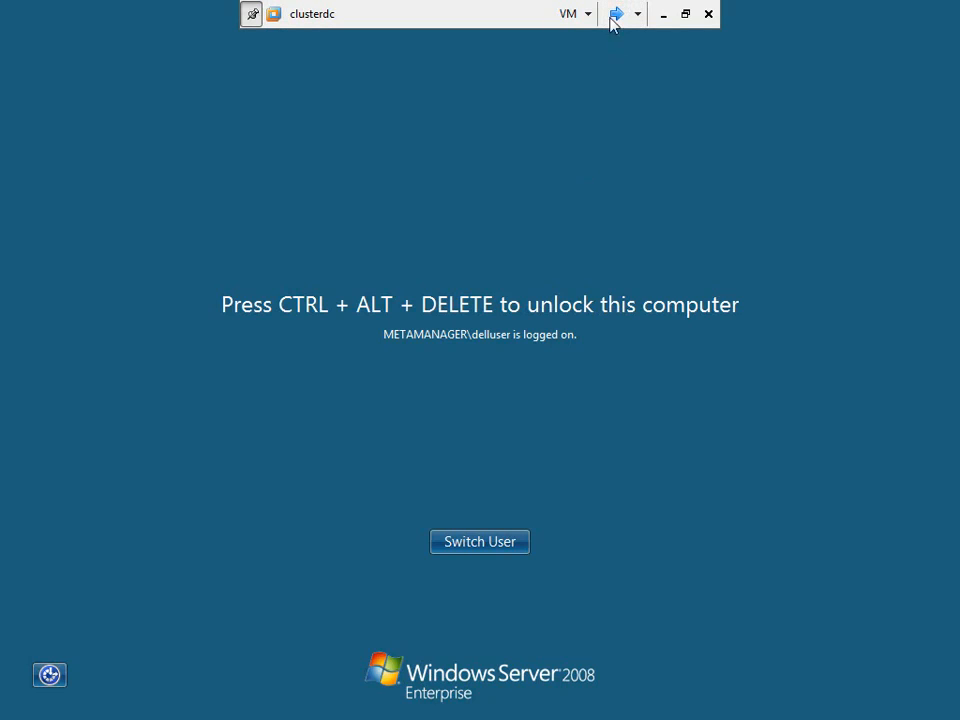
left_click(617, 14)
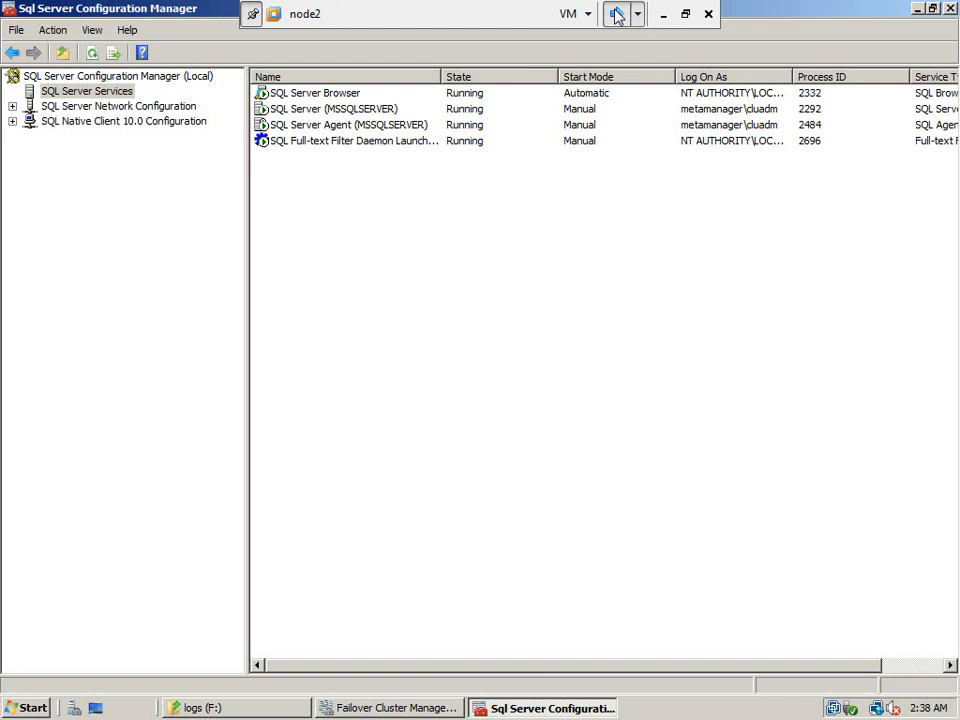
left_click(414, 709)
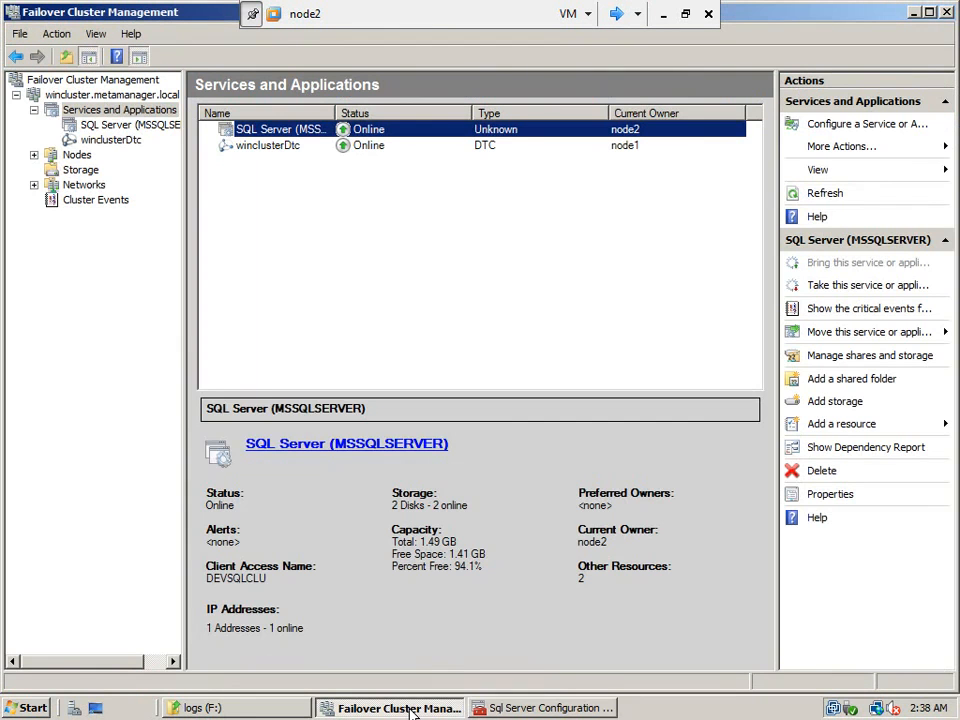
left_click(122, 126)
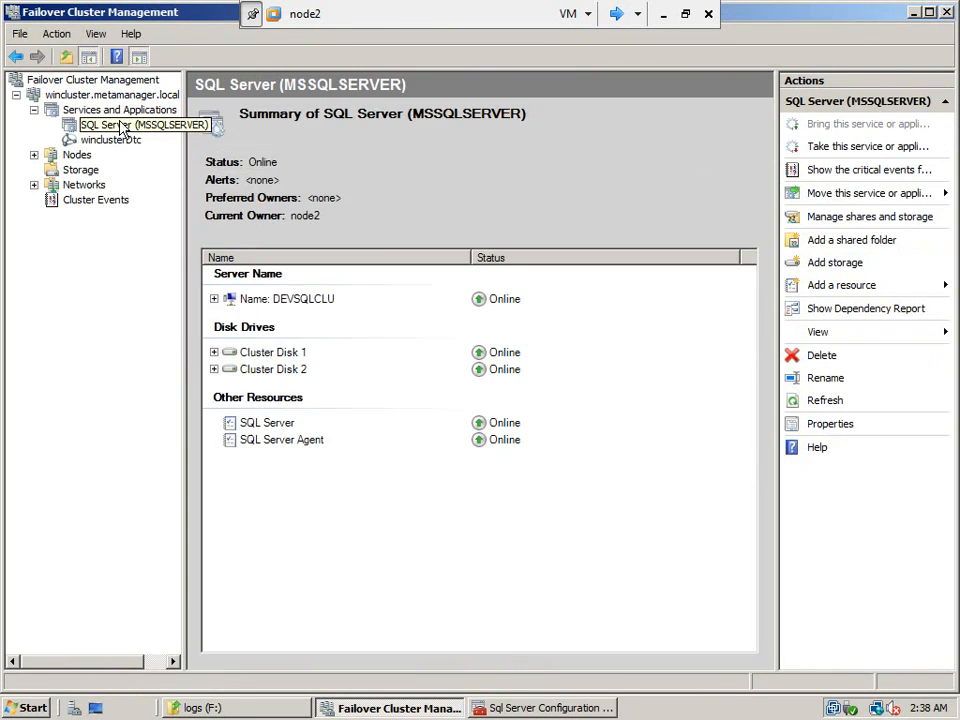
right_click(122, 128)
mouse_move(328, 197)
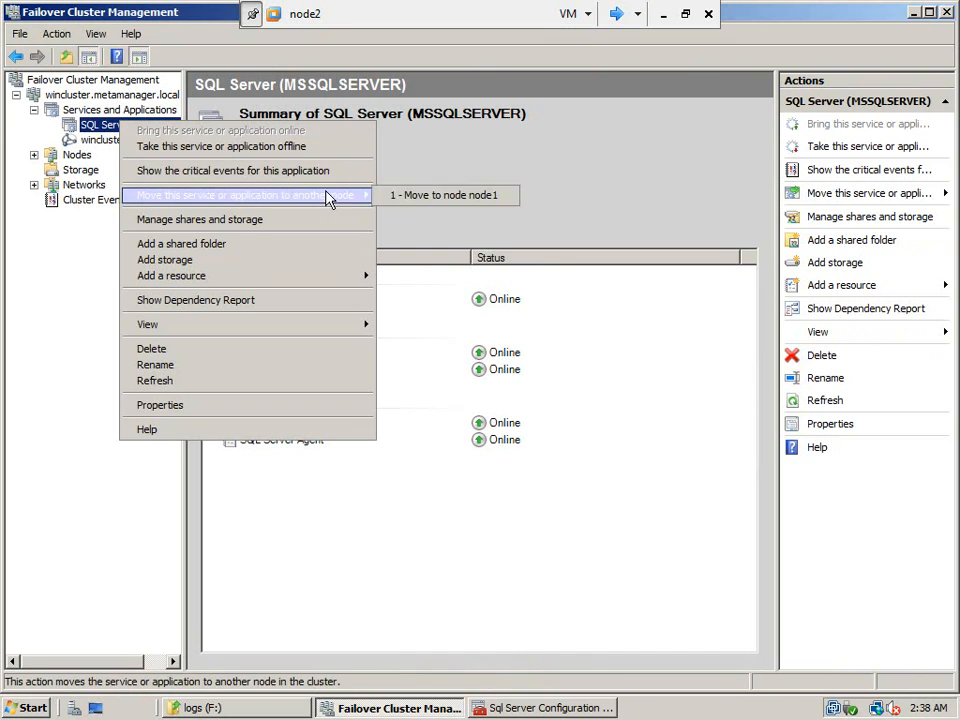
left_click(417, 196)
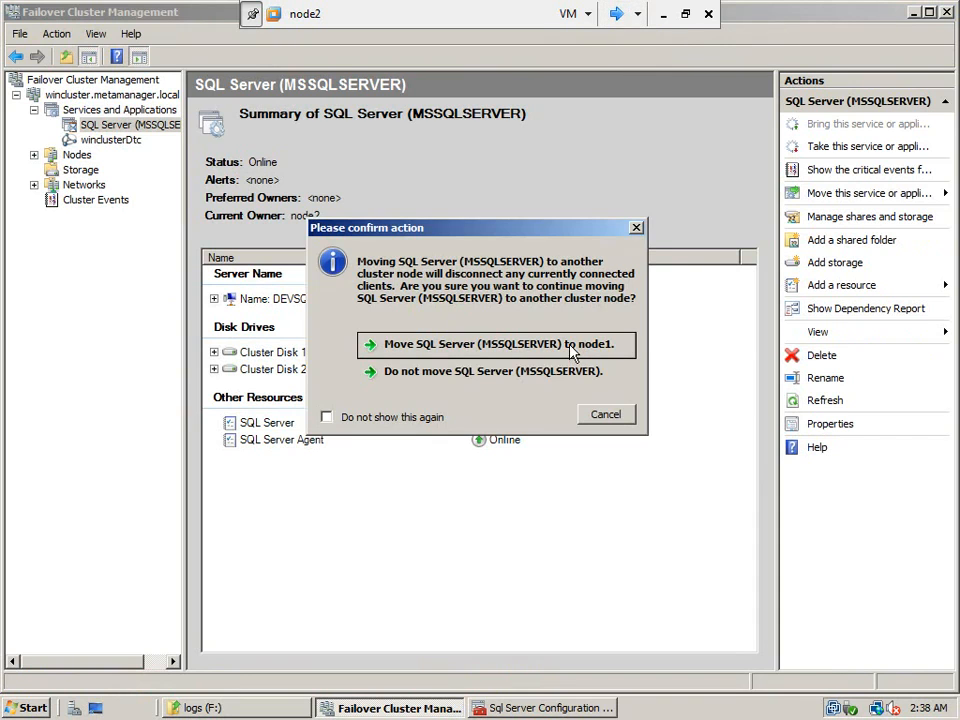
left_click(571, 355)
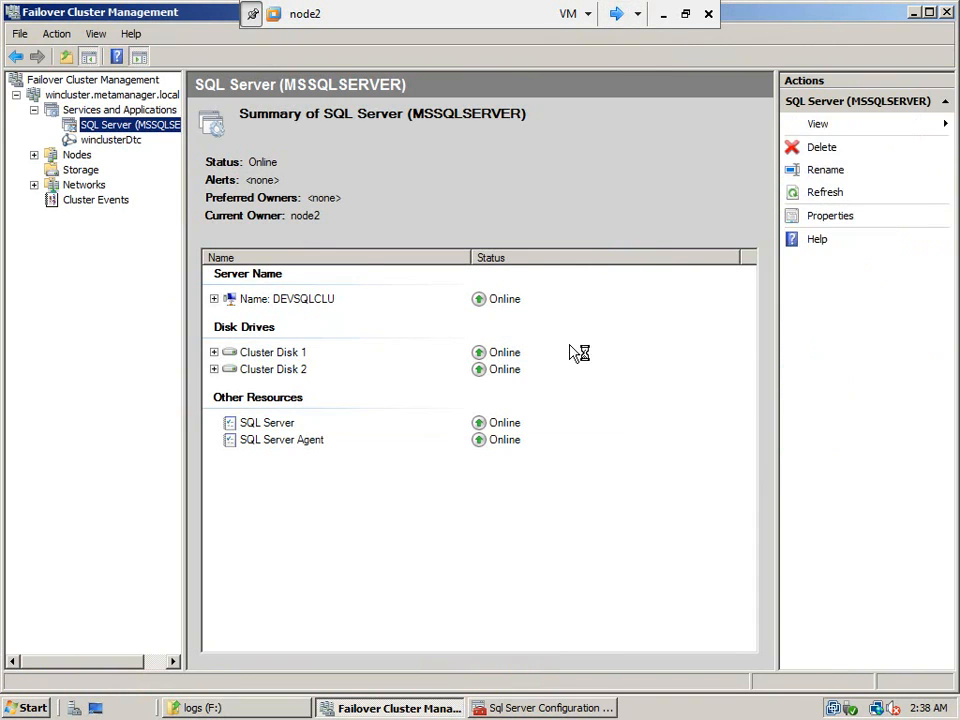
Switch to node1 and refresh its SQL Server Services list repeatedly to follow the service states during the failover.
left_click(616, 14)
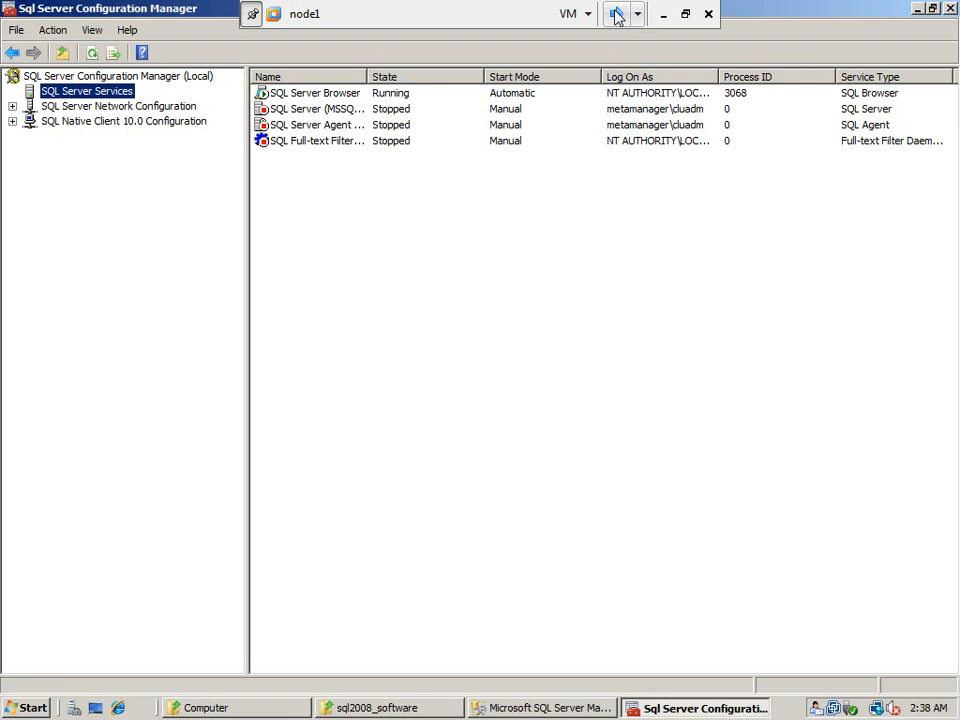
right_click(429, 246)
left_click(468, 257)
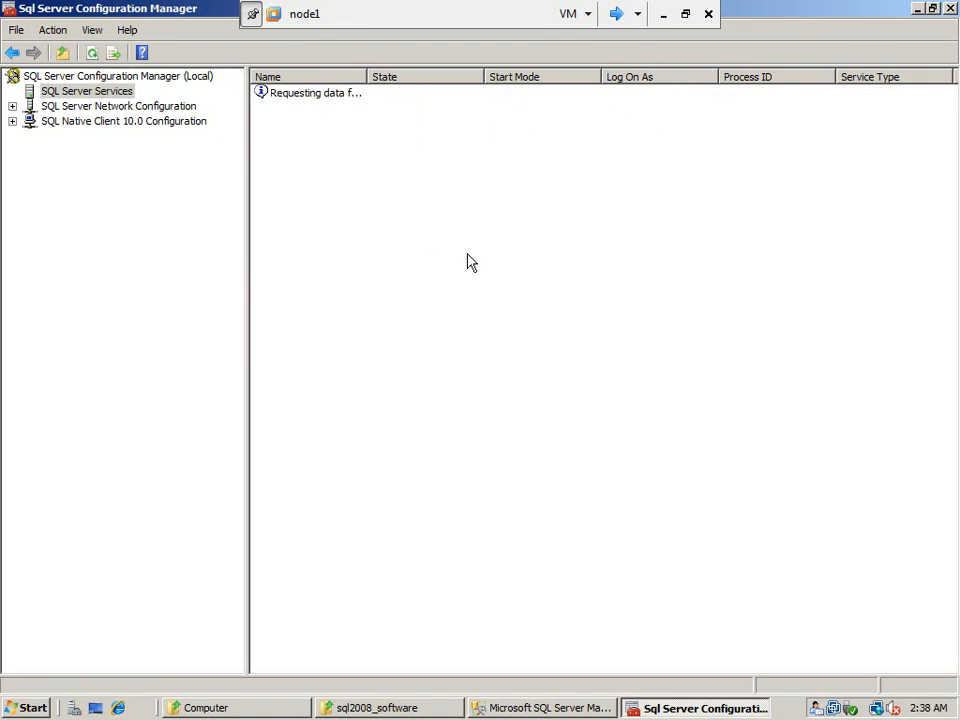
right_click(413, 235)
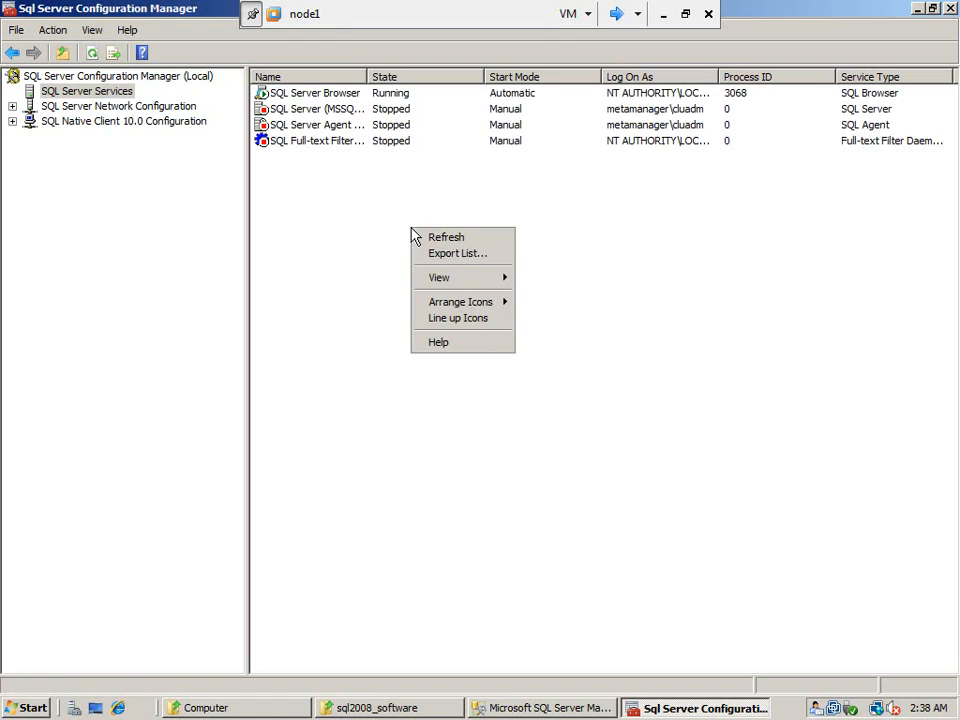
left_click(446, 243)
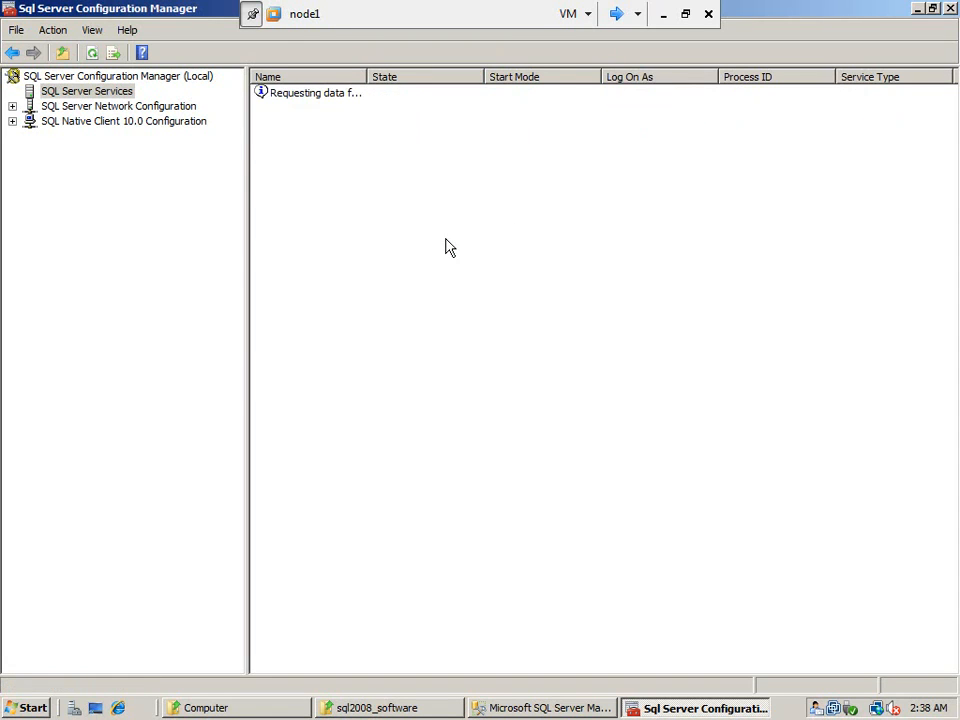
right_click(379, 228)
left_click(406, 237)
right_click(352, 206)
left_click(373, 215)
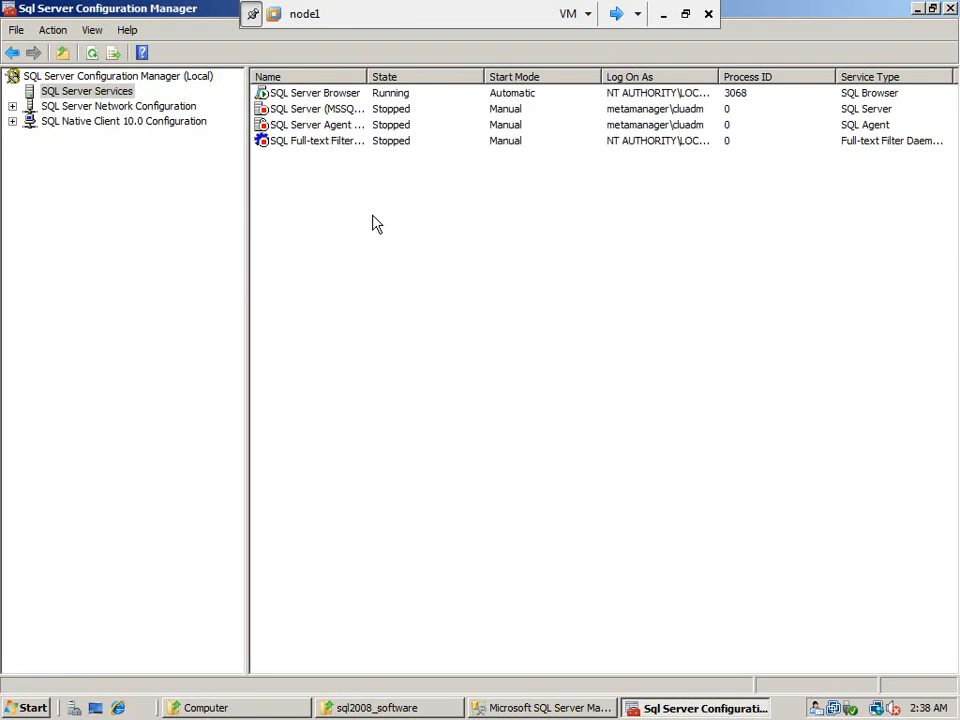
right_click(373, 221)
left_click(391, 228)
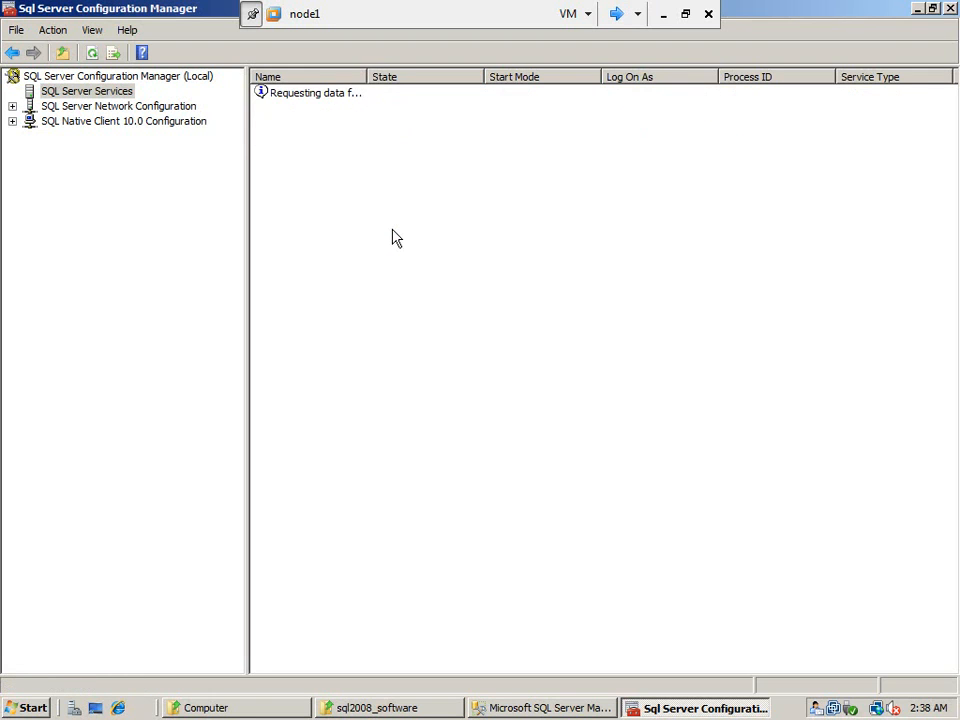
right_click(392, 236)
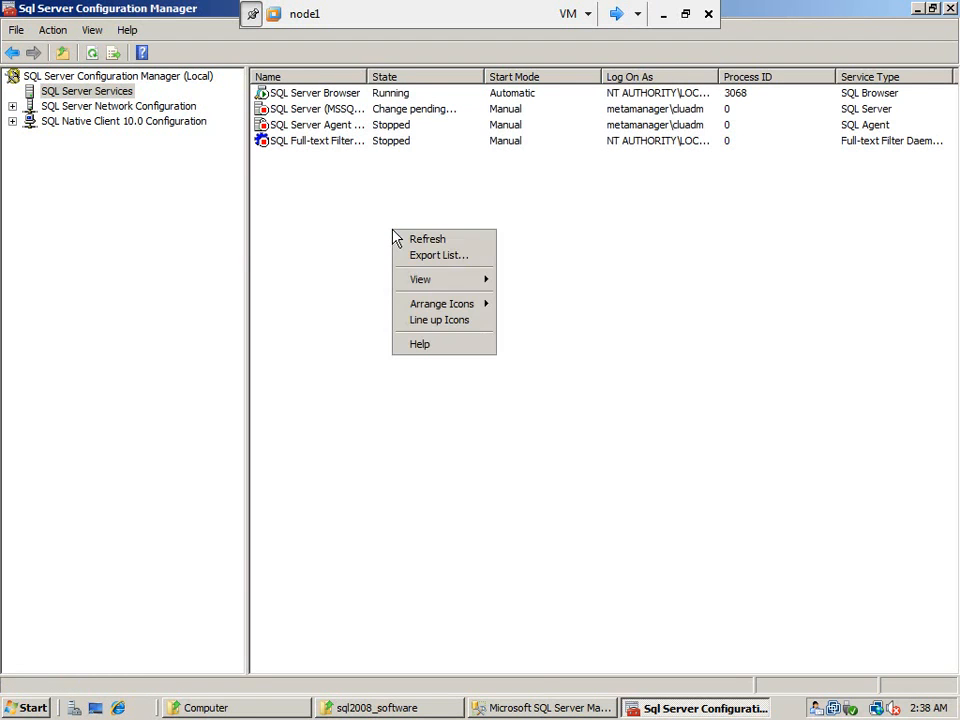
left_click(378, 167)
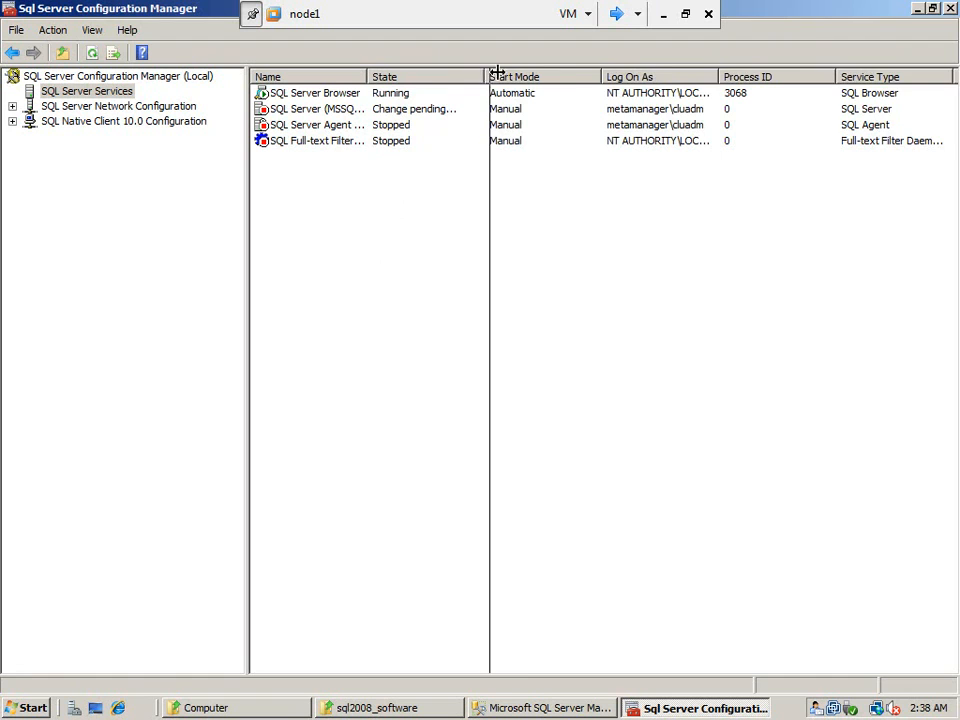
Widen the State column in node1's SQL Server Services list and keep refreshing to track the service startup.
left_click_drag(484, 73, 525, 75)
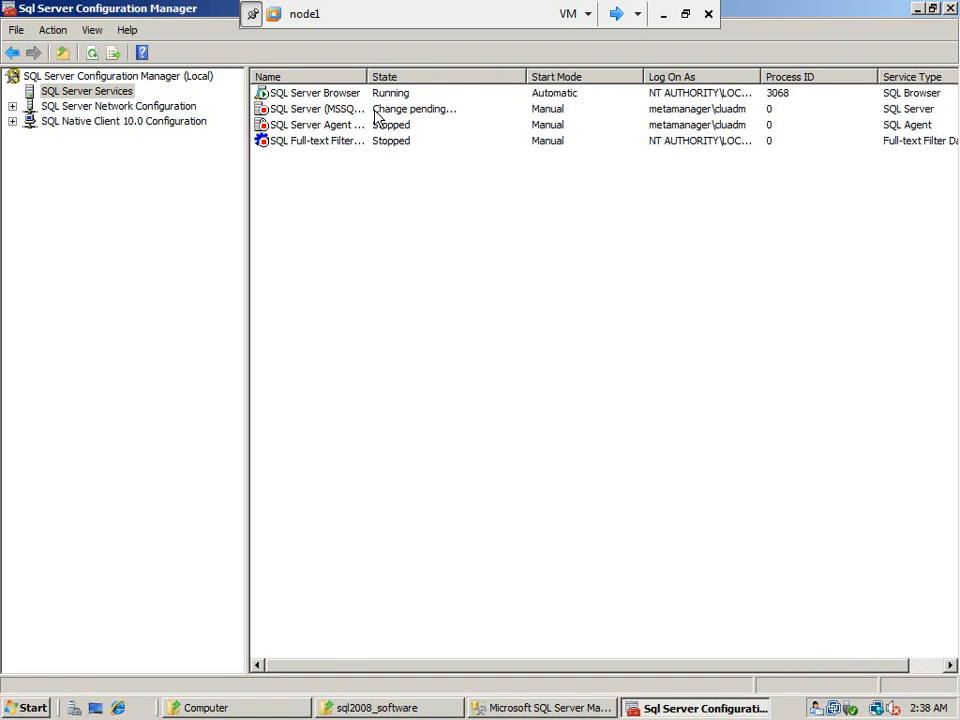
right_click(357, 196)
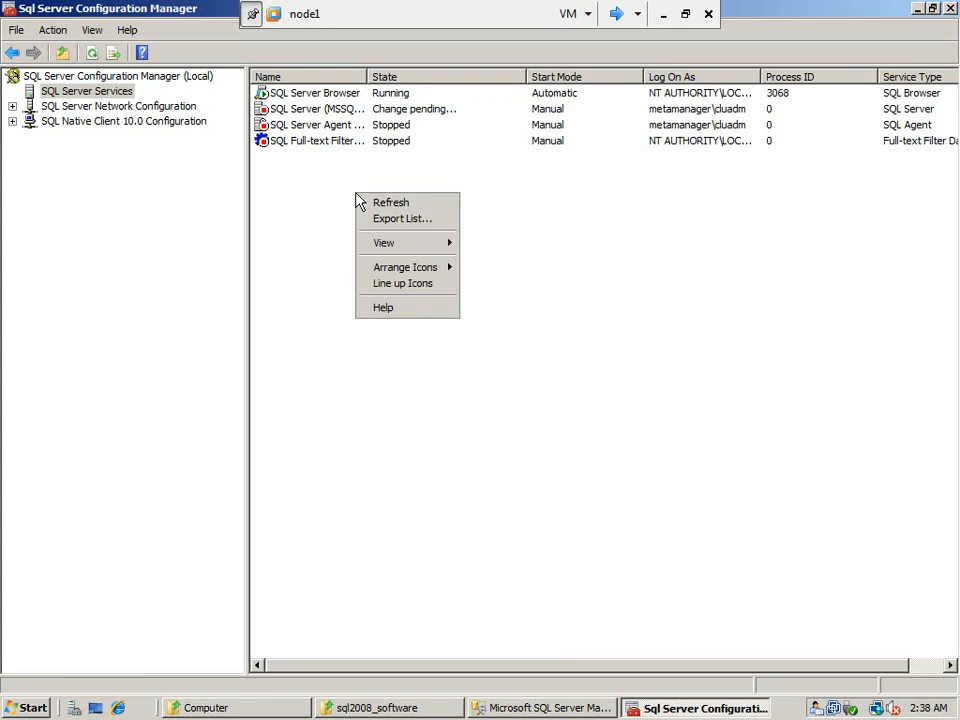
left_click(381, 202)
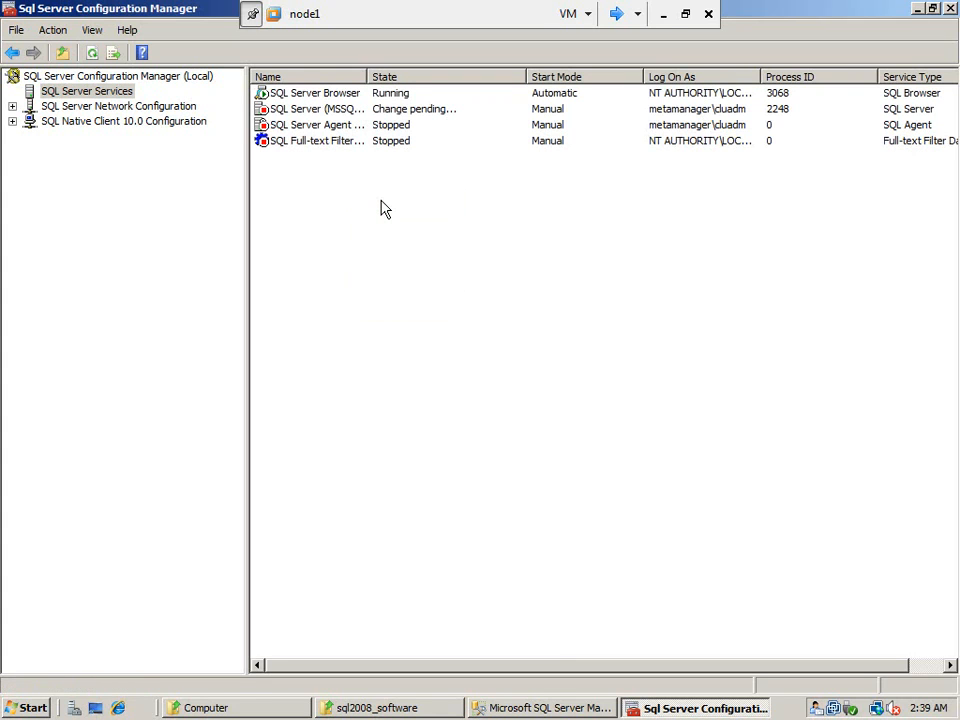
right_click(380, 208)
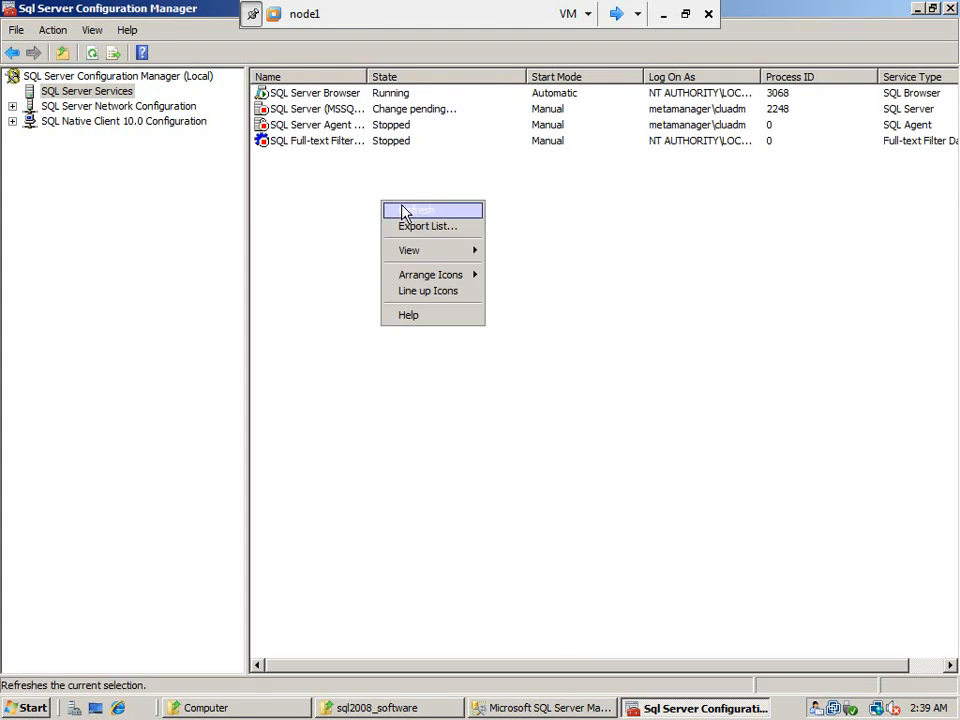
left_click(401, 212)
right_click(401, 146)
left_click(424, 157)
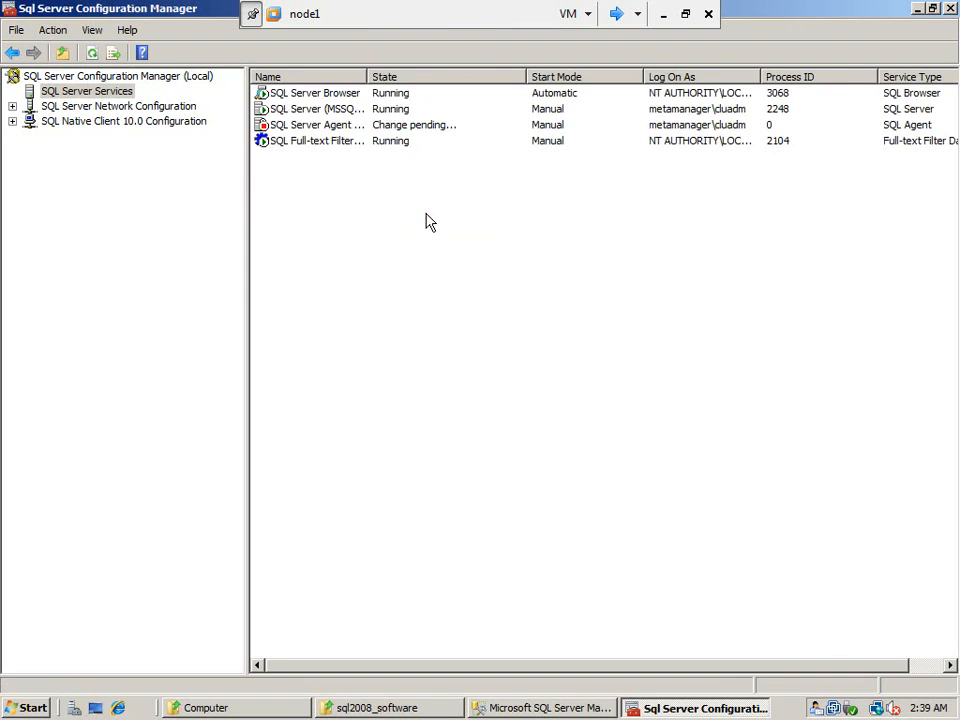
Check the SQL Server (MSSQLSERVER) and SQL Server Browser entries on node1, refreshing the services list after each.
left_click(322, 110)
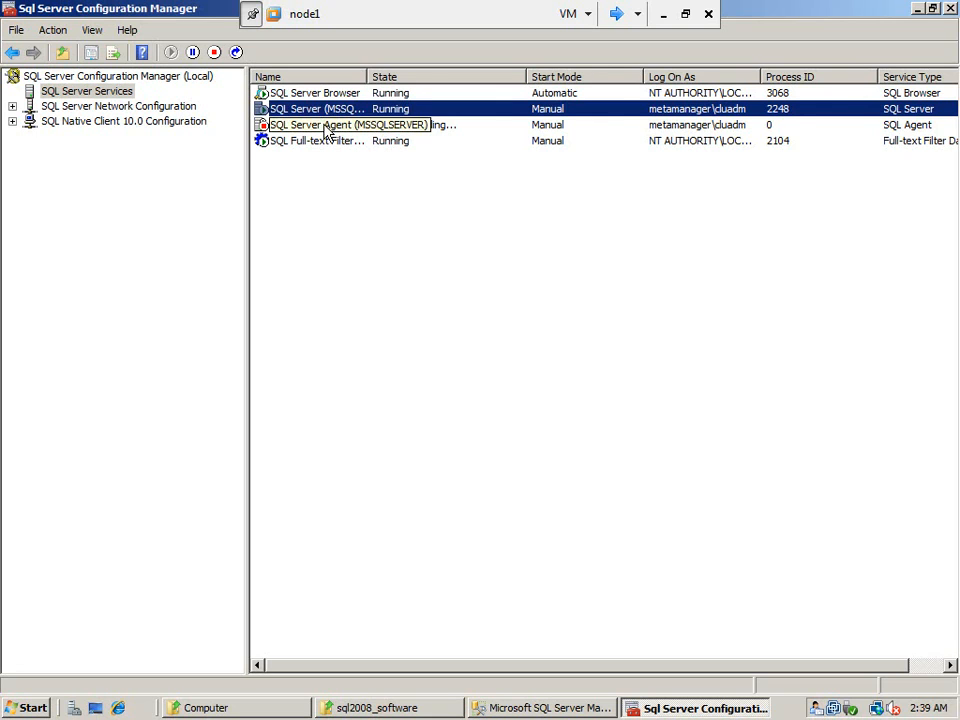
right_click(370, 184)
left_click(396, 192)
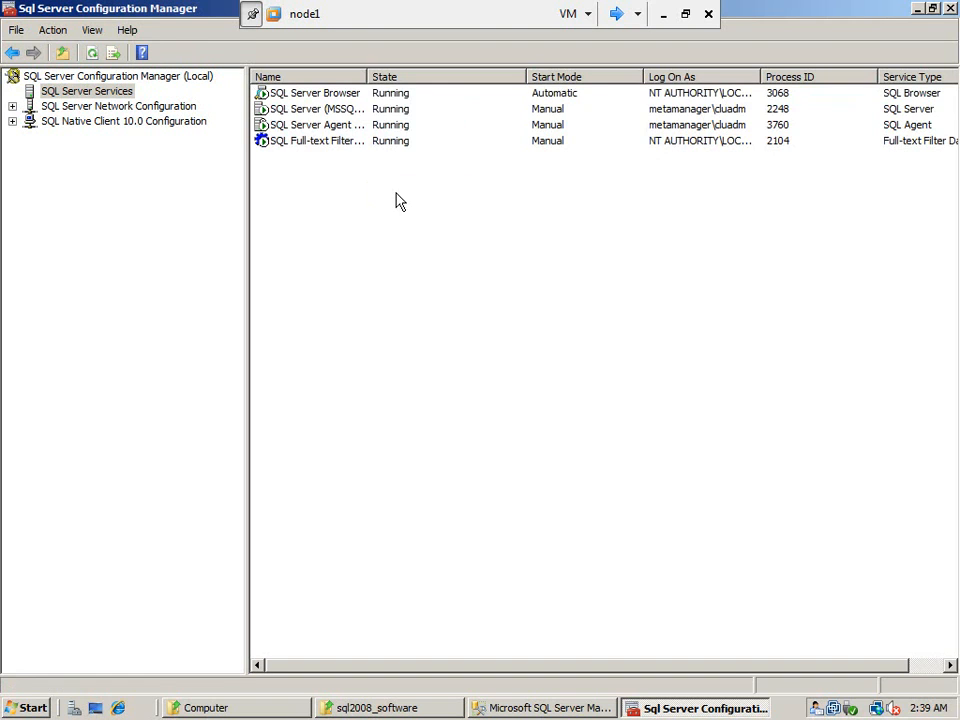
left_click(324, 94)
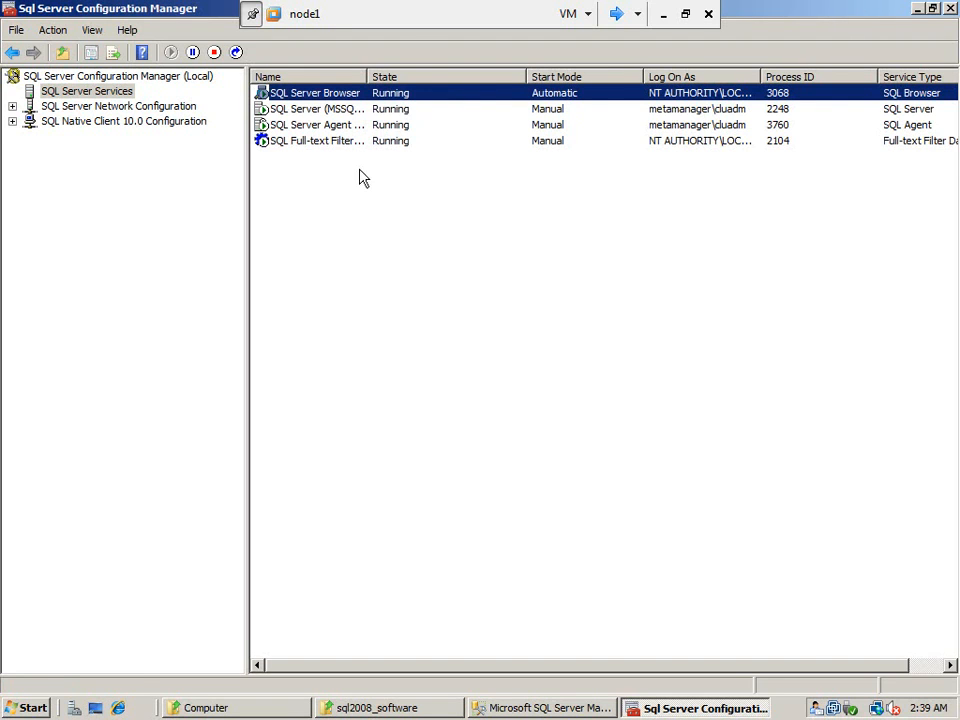
right_click(375, 217)
left_click(406, 224)
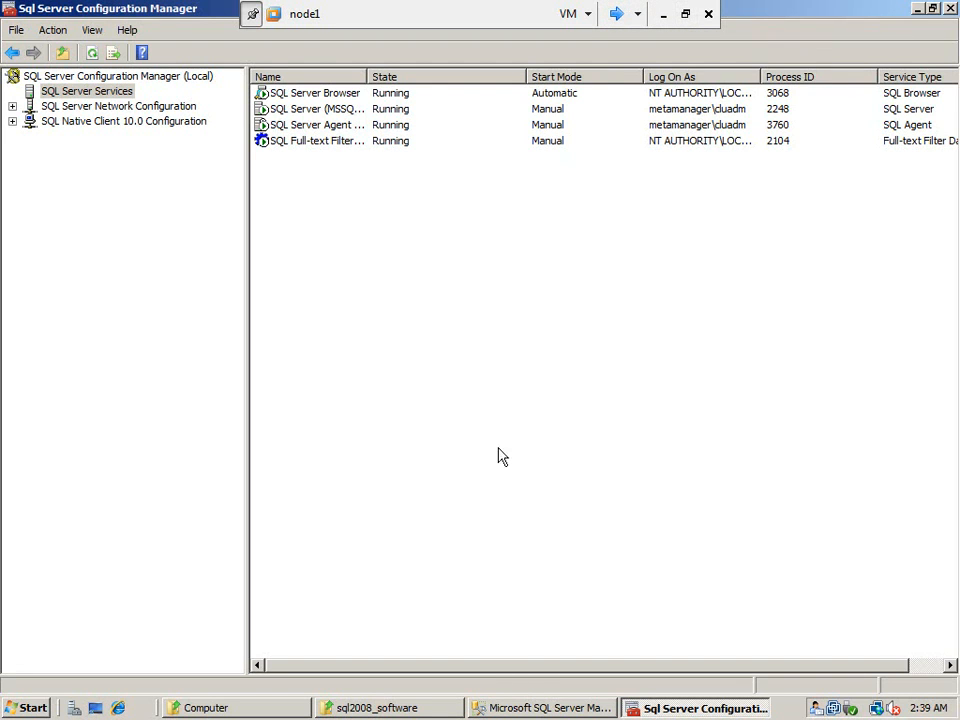
Switch to node2 and review the preferred owners and failover settings of SQL Server (MSSQLSERVER), closing its properties without changes.
left_click(622, 15)
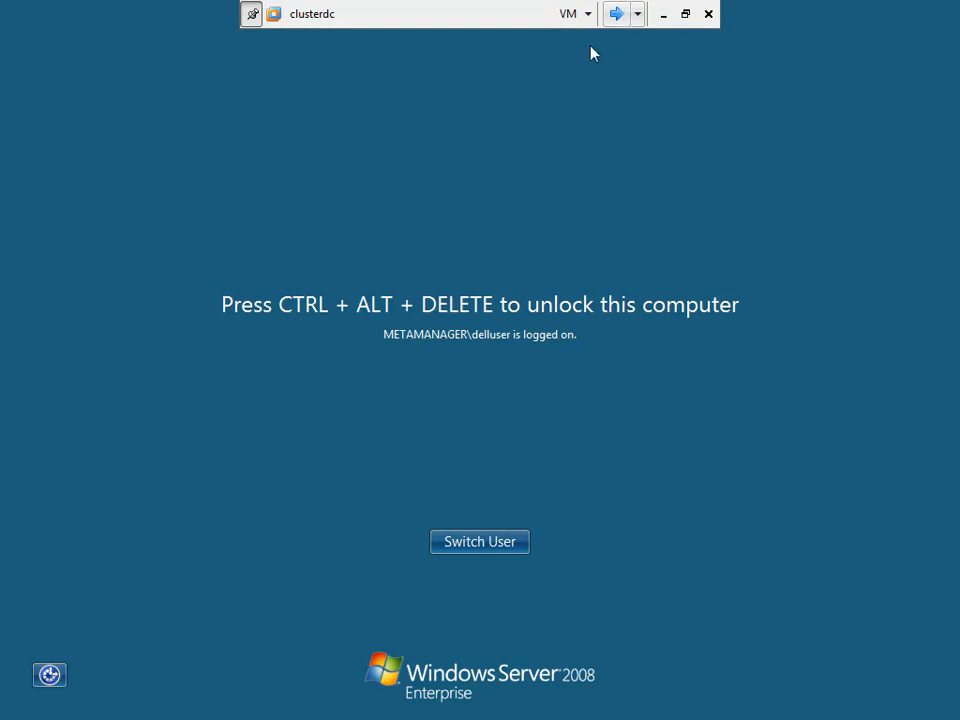
left_click(620, 16)
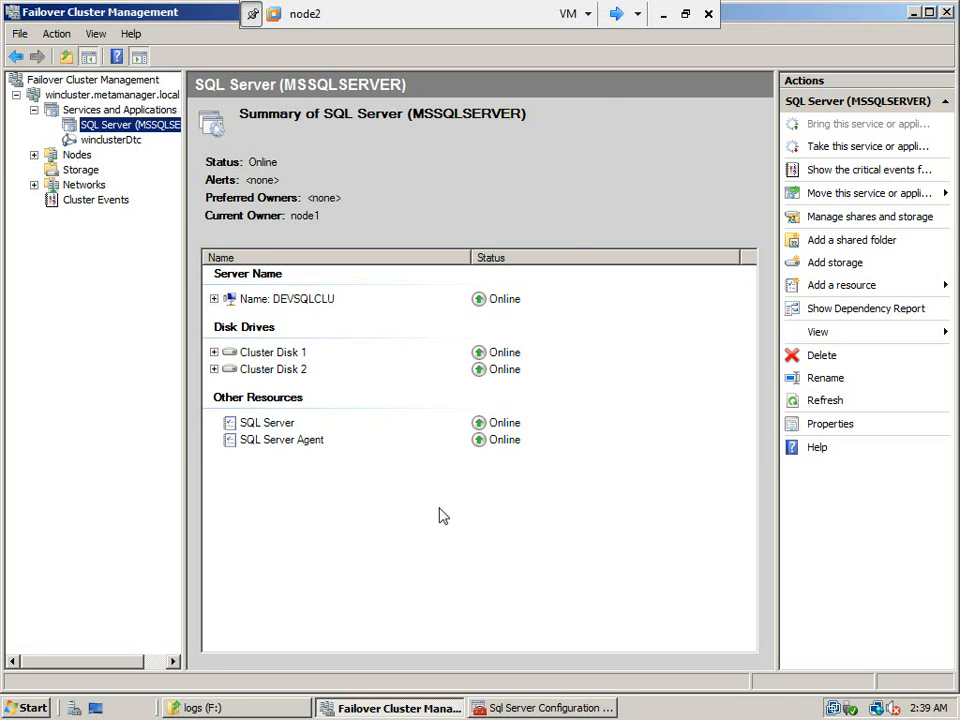
right_click(127, 134)
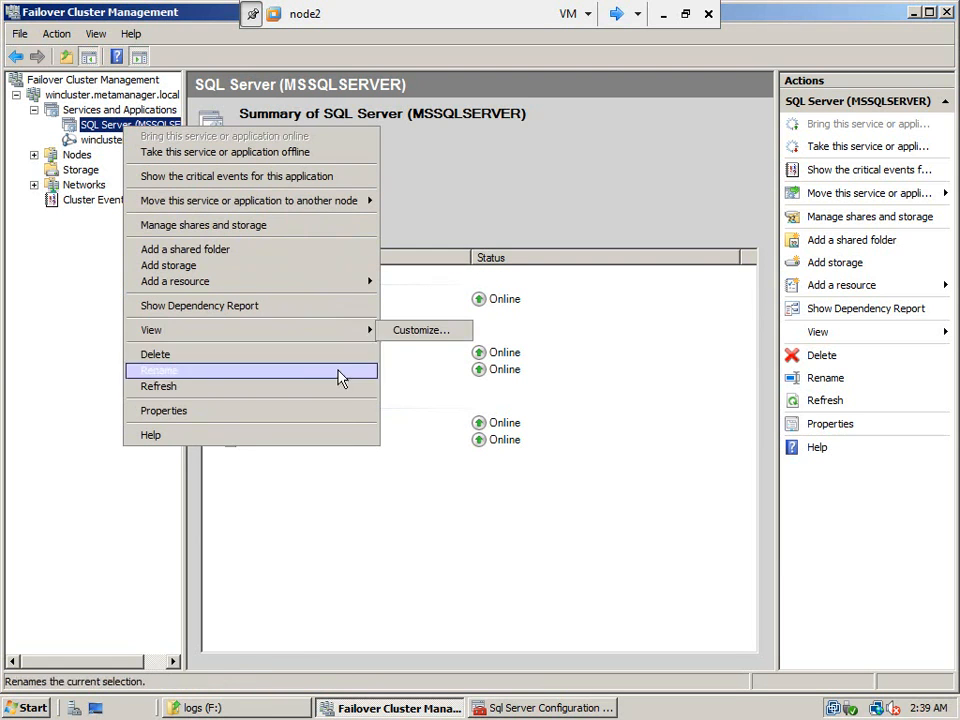
left_click(339, 420)
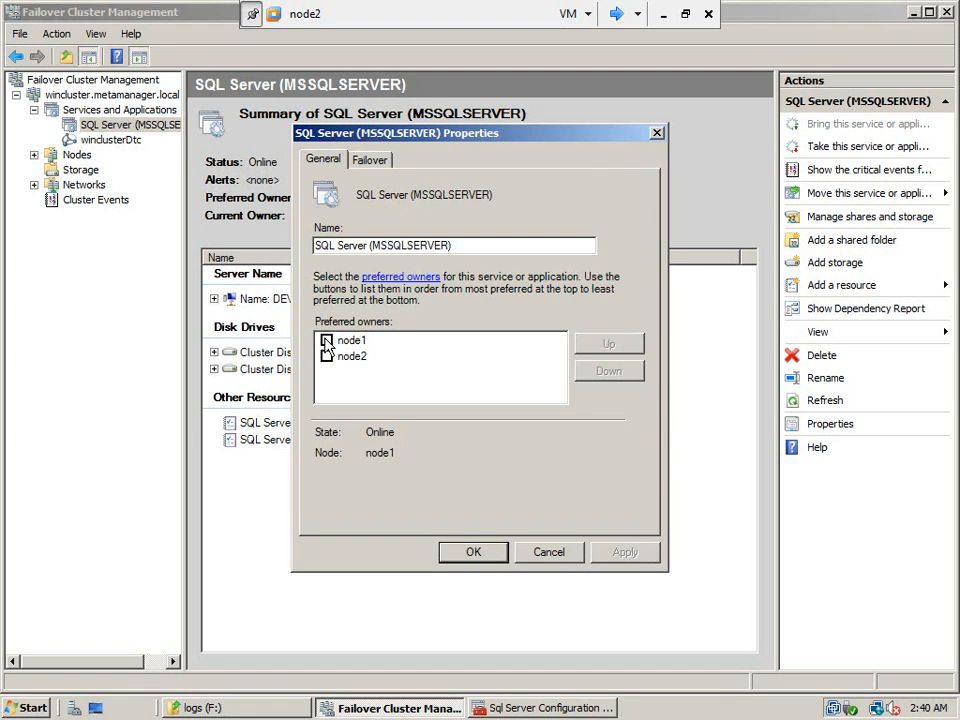
left_click(384, 162)
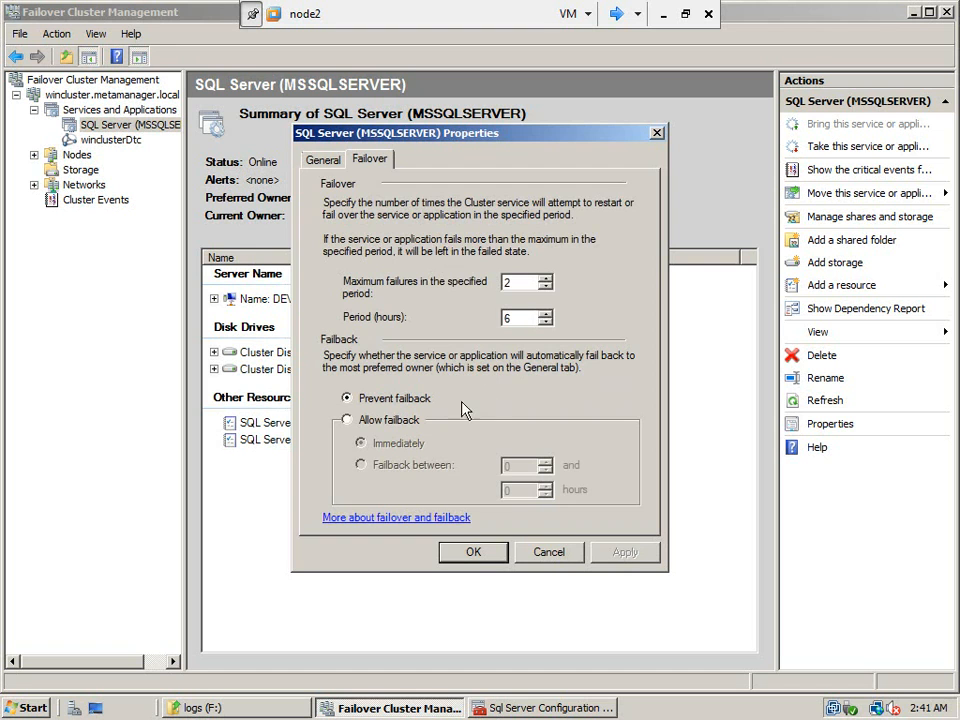
left_click(548, 552)
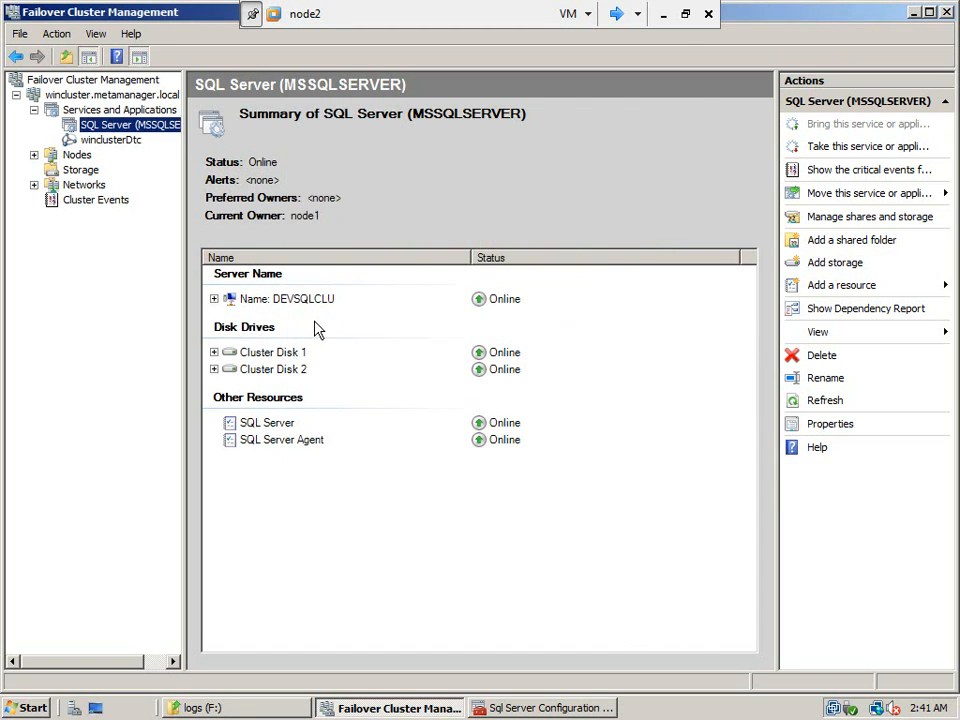
Open the properties of the DEVSQLCLU server name resource and inspect its DNS name and static IP address settings without changing them.
left_click(281, 299)
right_click(281, 299)
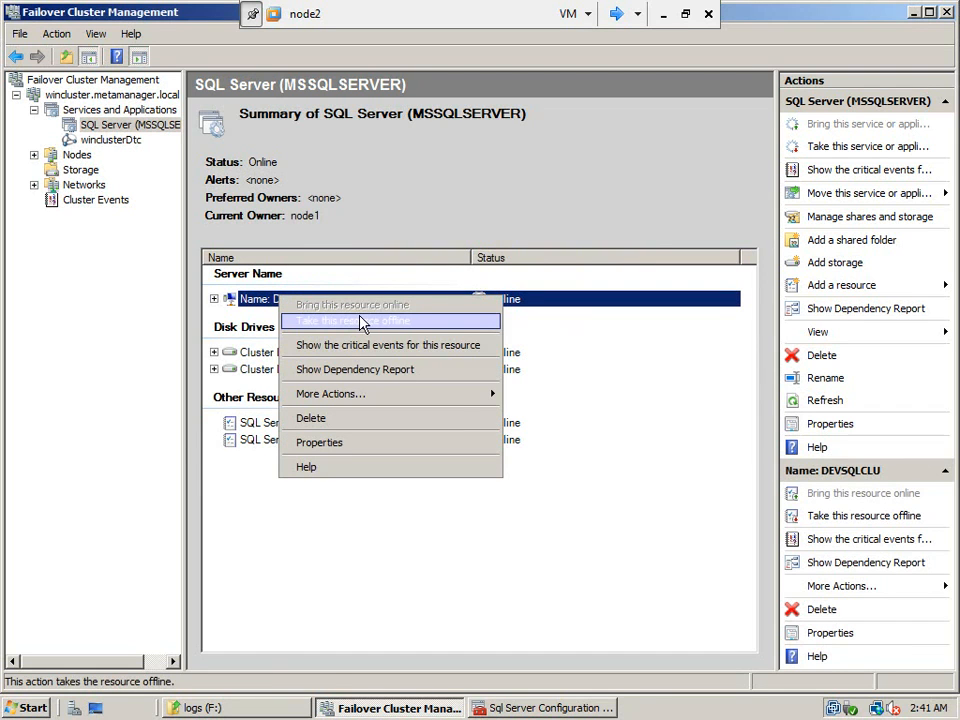
mouse_move(456, 409)
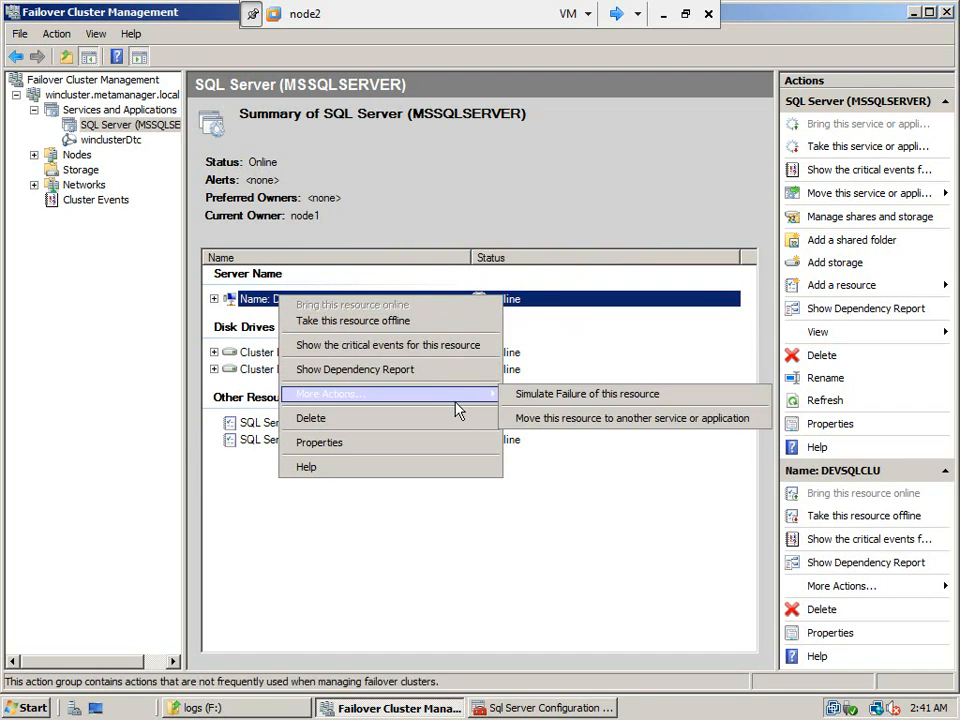
left_click(411, 442)
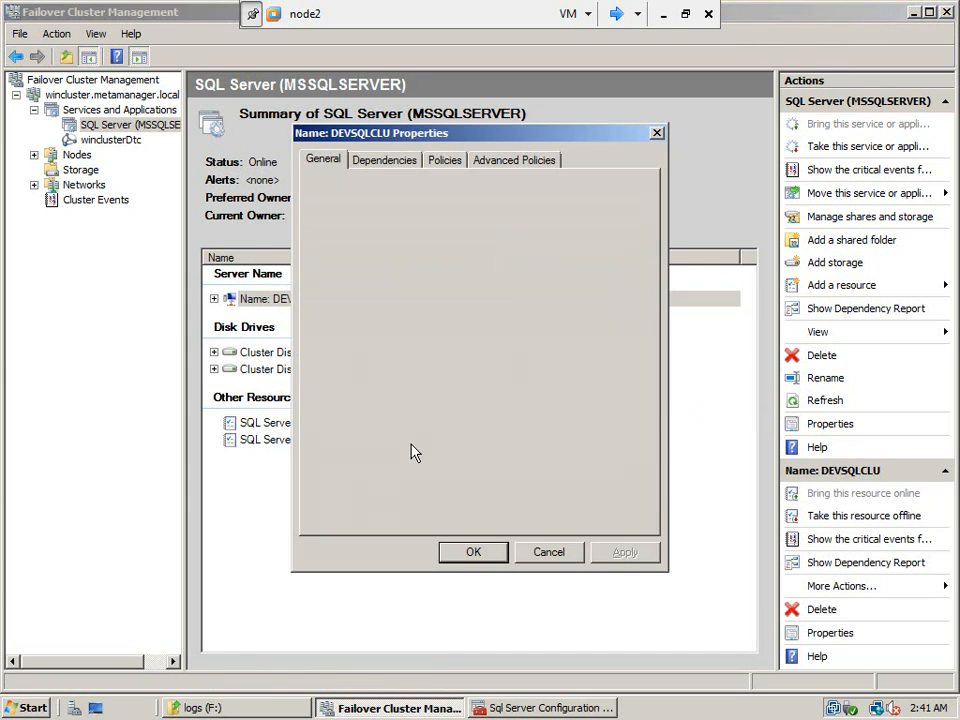
left_click(397, 297)
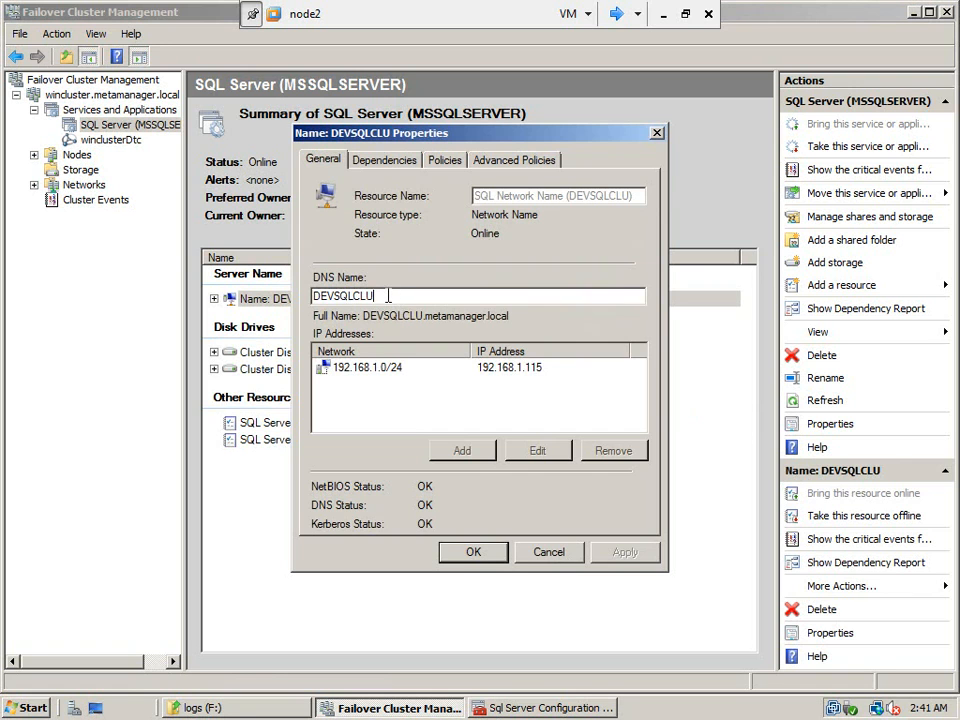
left_click(397, 372)
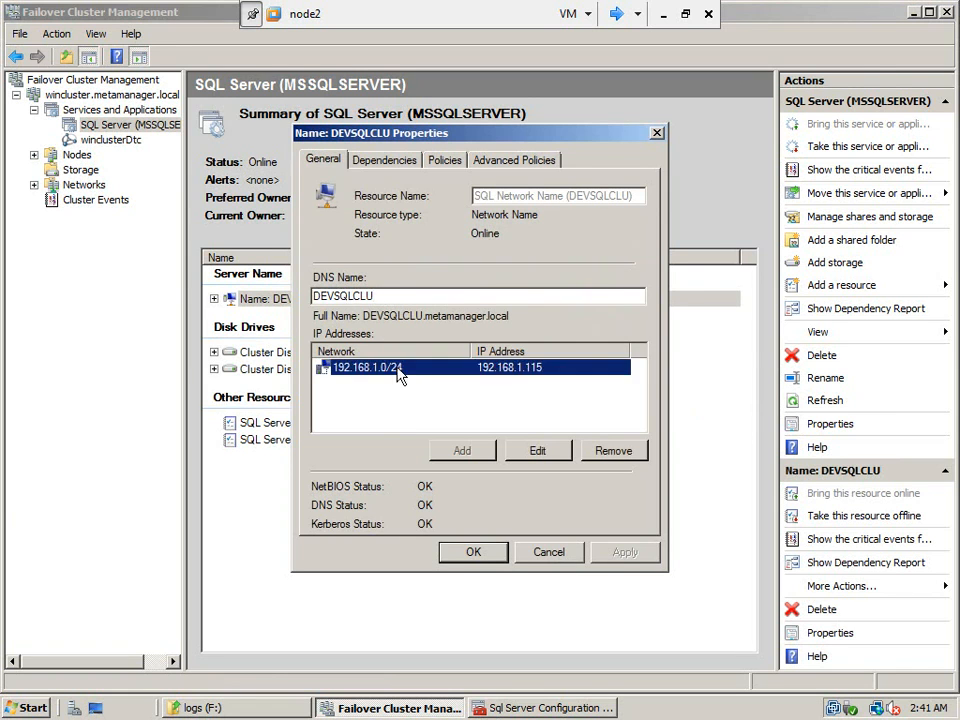
left_click(560, 452)
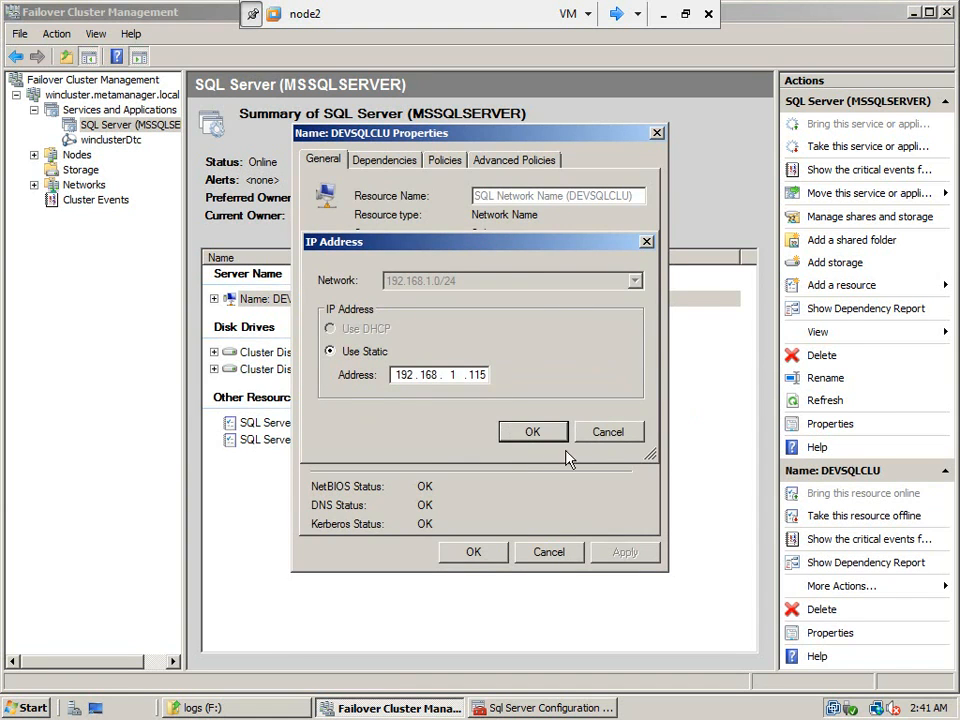
left_click(603, 432)
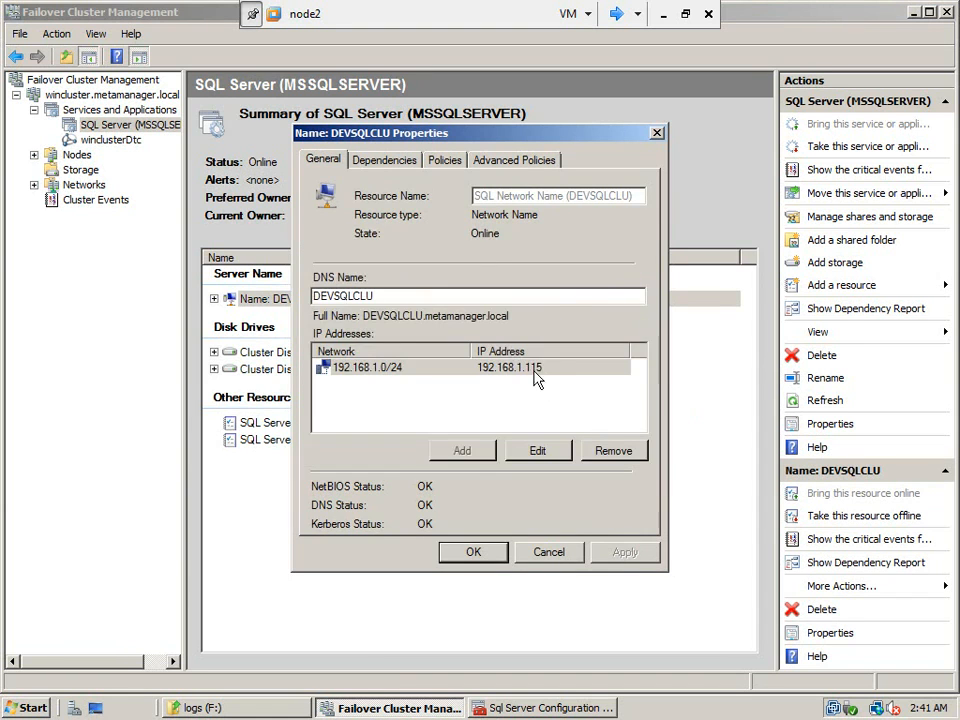
Review the DEVSQLCLU resource's dependencies, failure response policies, possible owners and health check intervals, and return to its general properties.
left_click(401, 164)
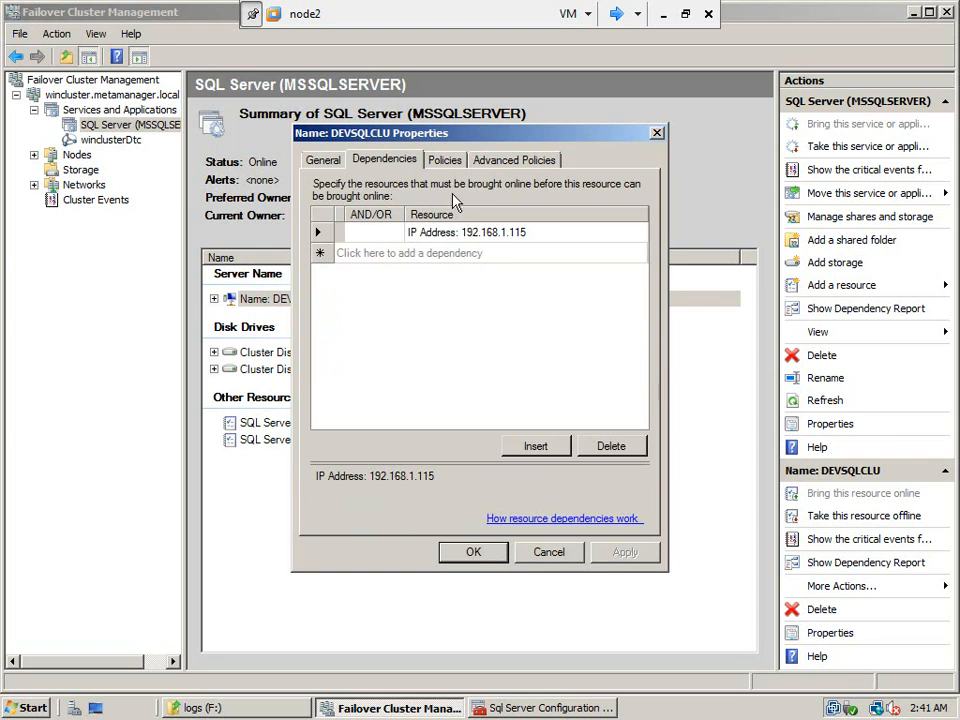
left_click(446, 168)
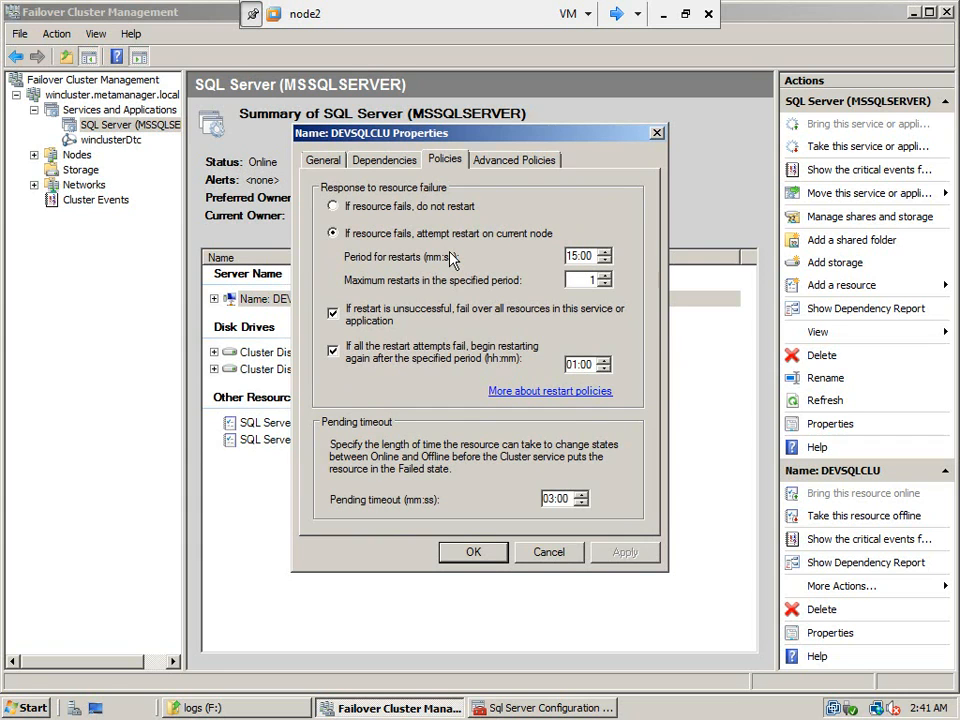
left_click(508, 160)
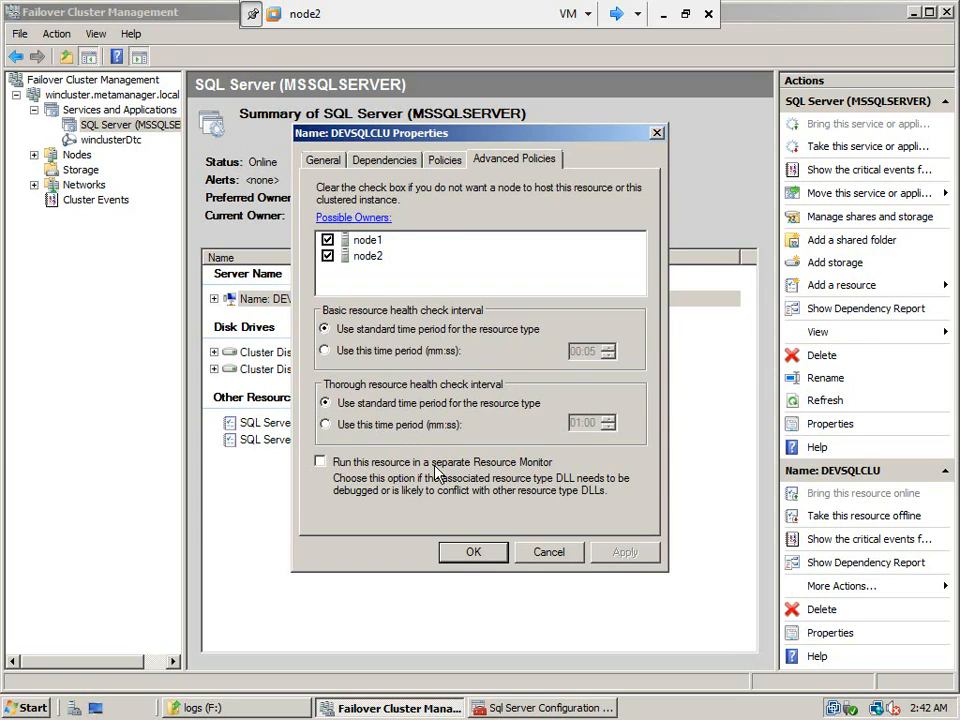
left_click(446, 163)
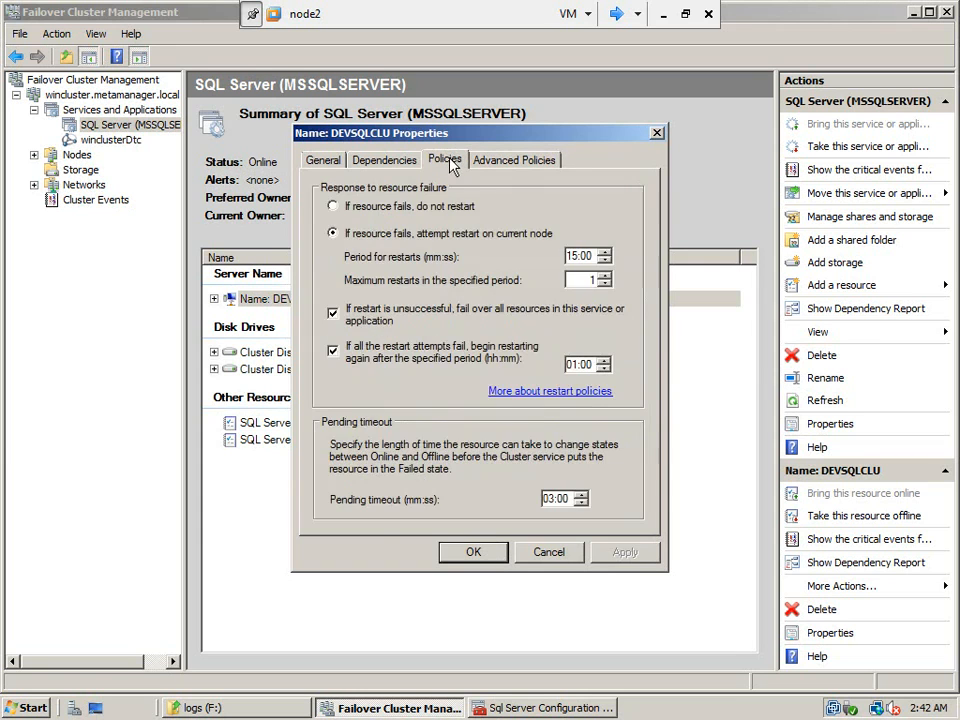
left_click(382, 162)
left_click(328, 163)
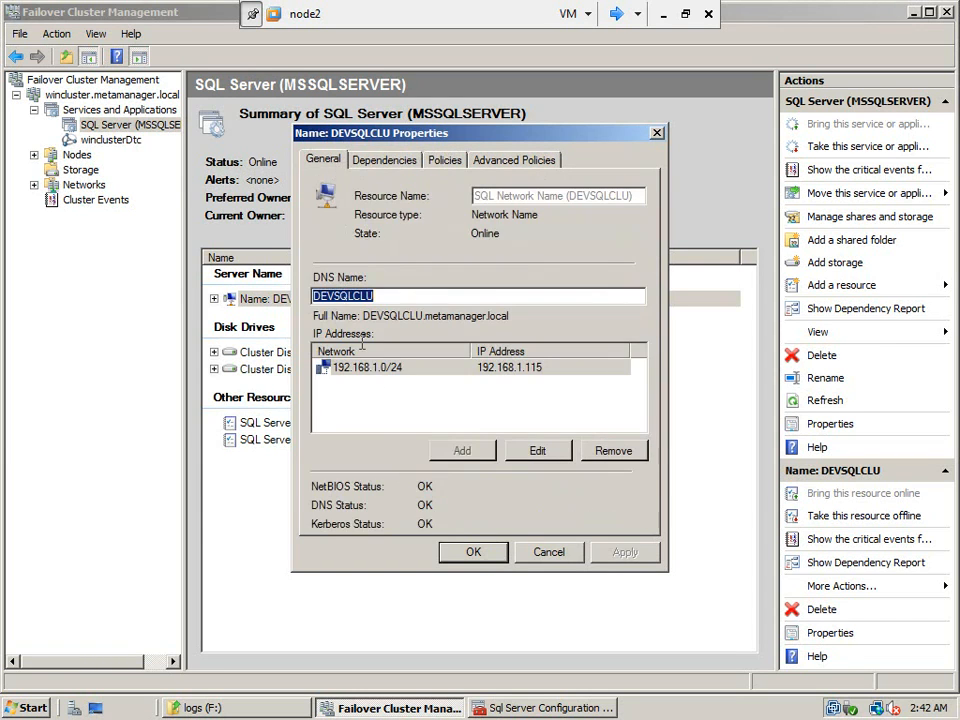
Close the DEVSQLCLU properties and display the summary of the winclusterDtc service.
left_click(452, 553)
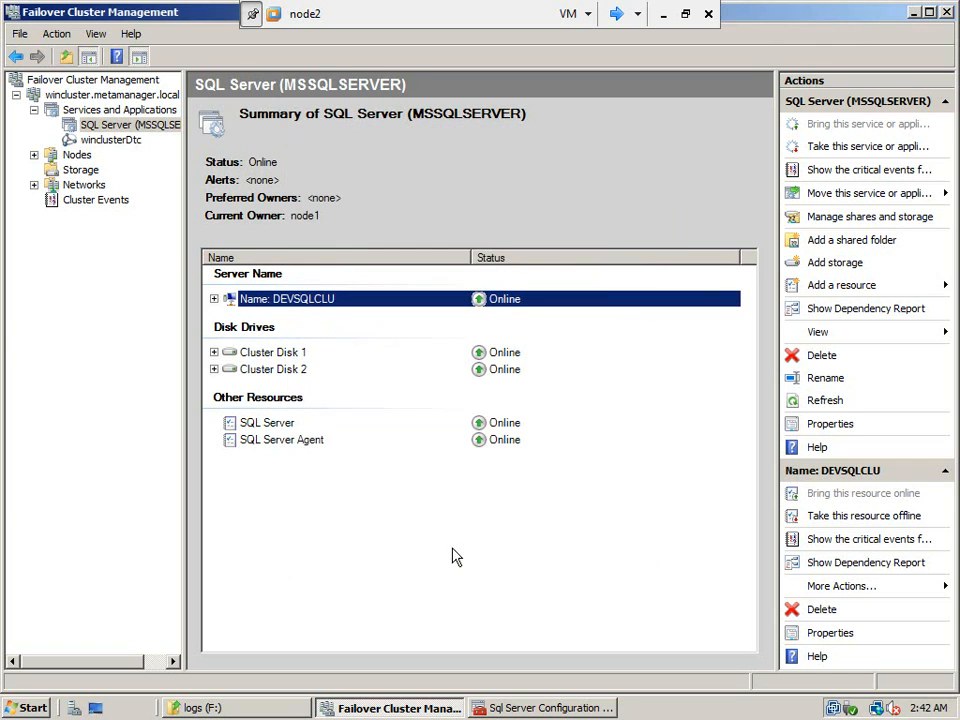
left_click(110, 141)
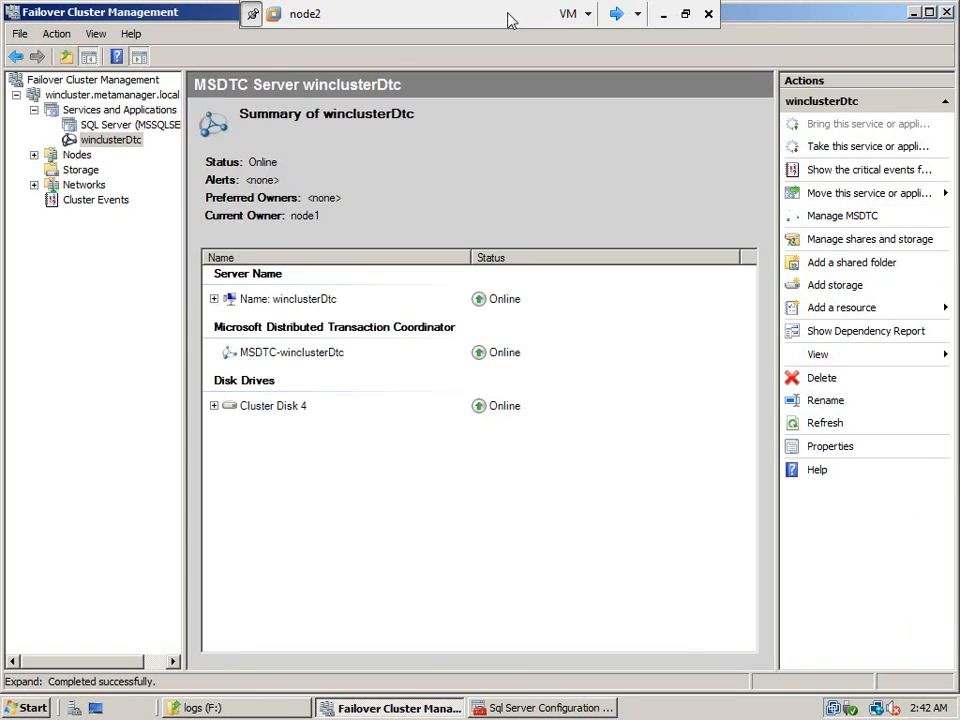
Leave the full-screen node2 view, switch to notes_for_cluster.txt in Notepad, and highlight outline items a, b and c one at a time.
left_click(685, 14)
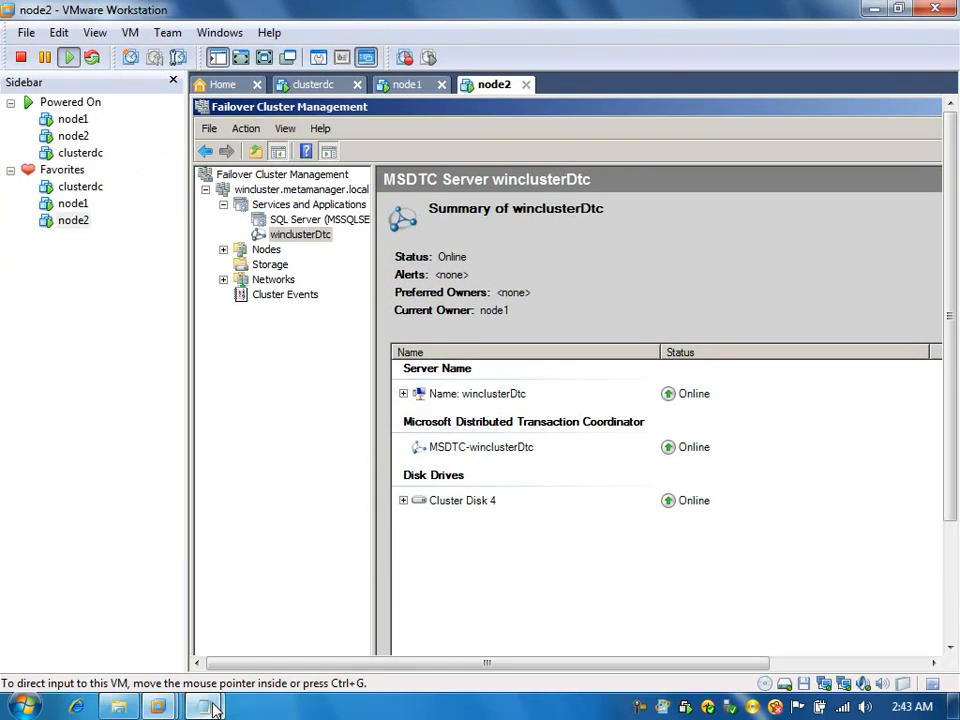
mouse_move(212, 708)
mouse_move(134, 596)
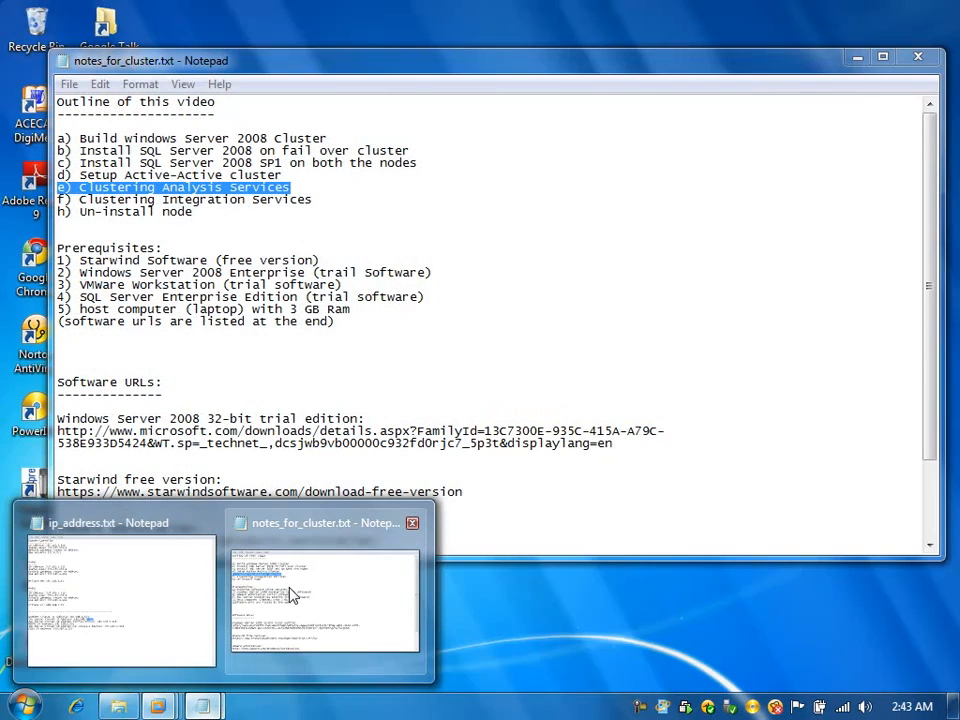
left_click(289, 590)
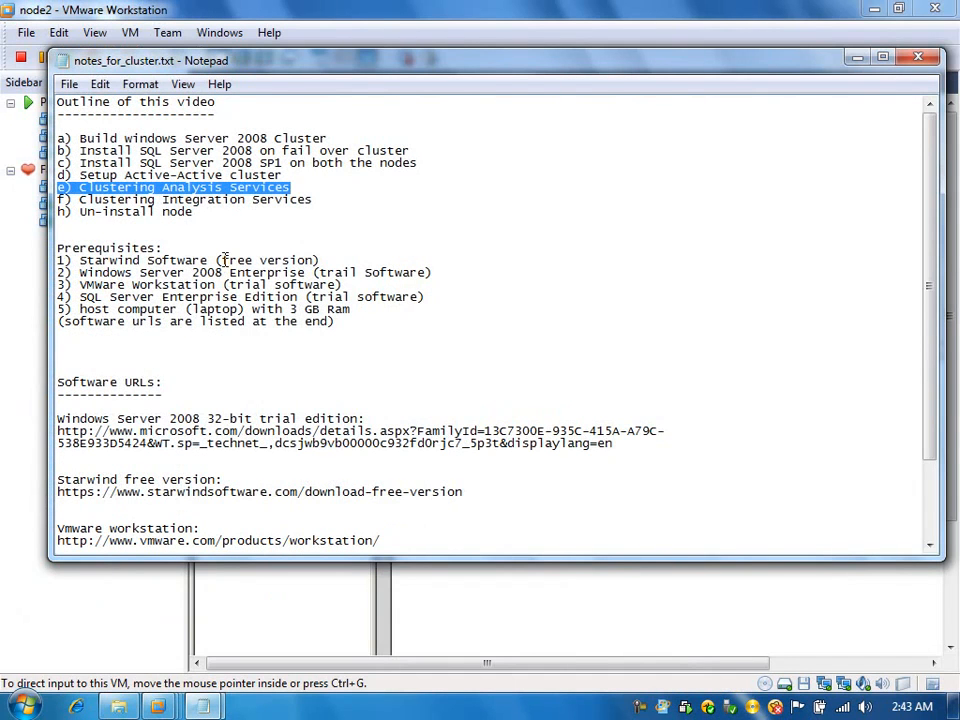
left_click_drag(338, 138, 47, 139)
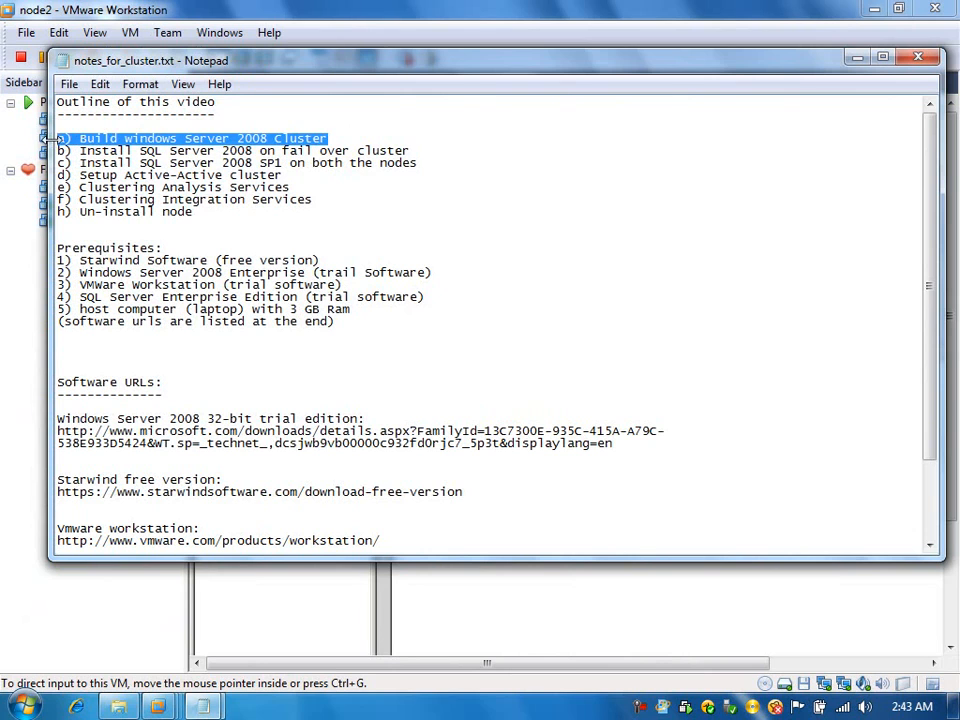
left_click_drag(412, 150, 45, 150)
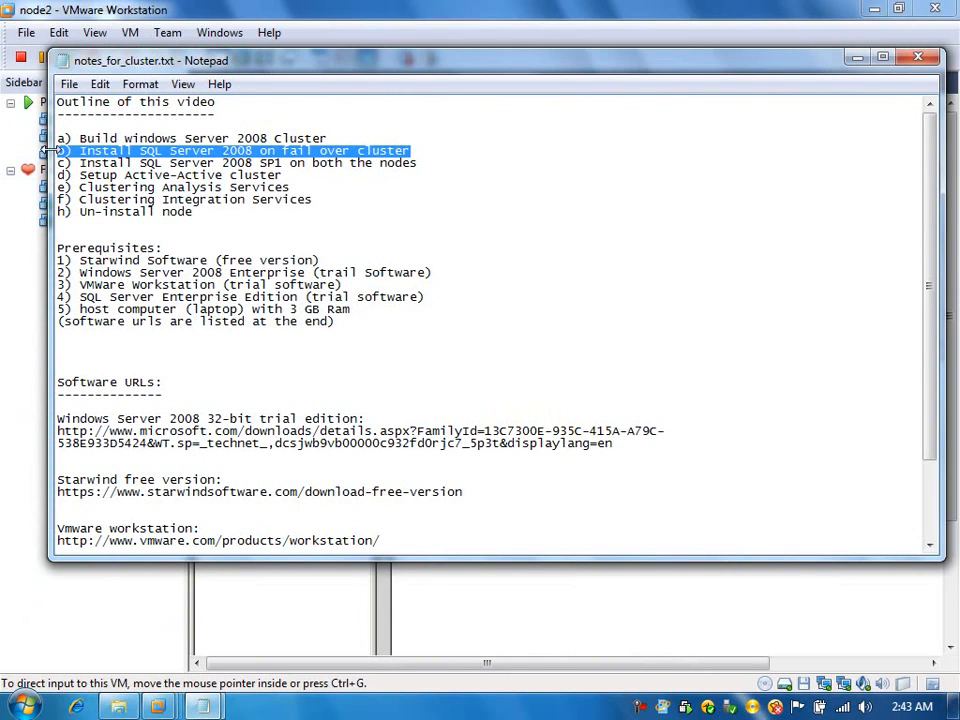
mouse_move(57, 175)
left_mouse_down()
mouse_move(336, 171)
mouse_move(150, 187)
mouse_move(50, 164)
left_mouse_up()
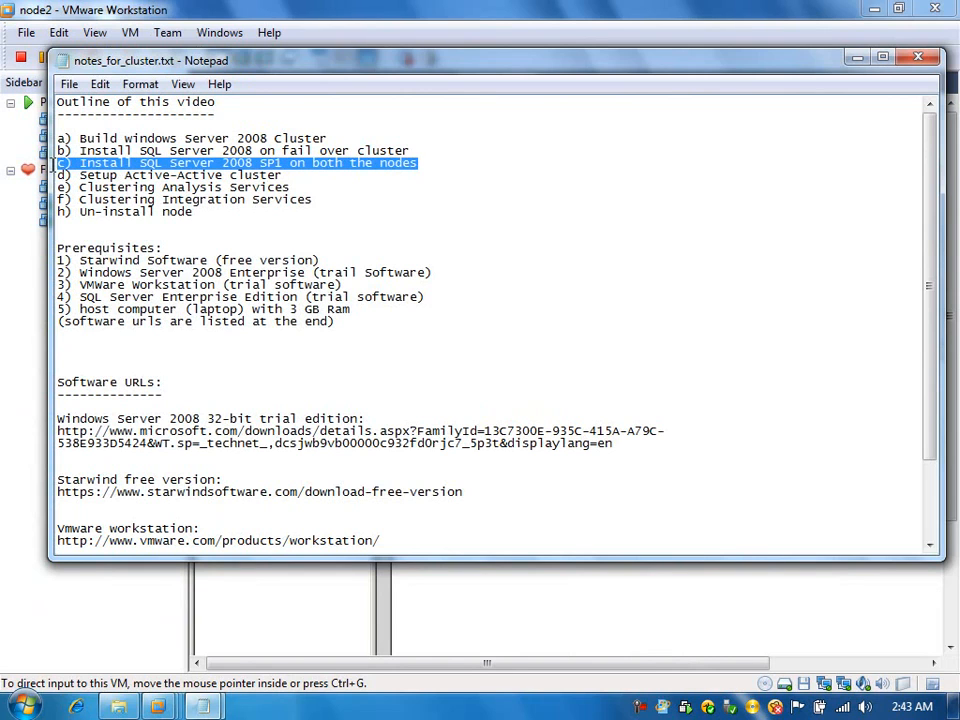